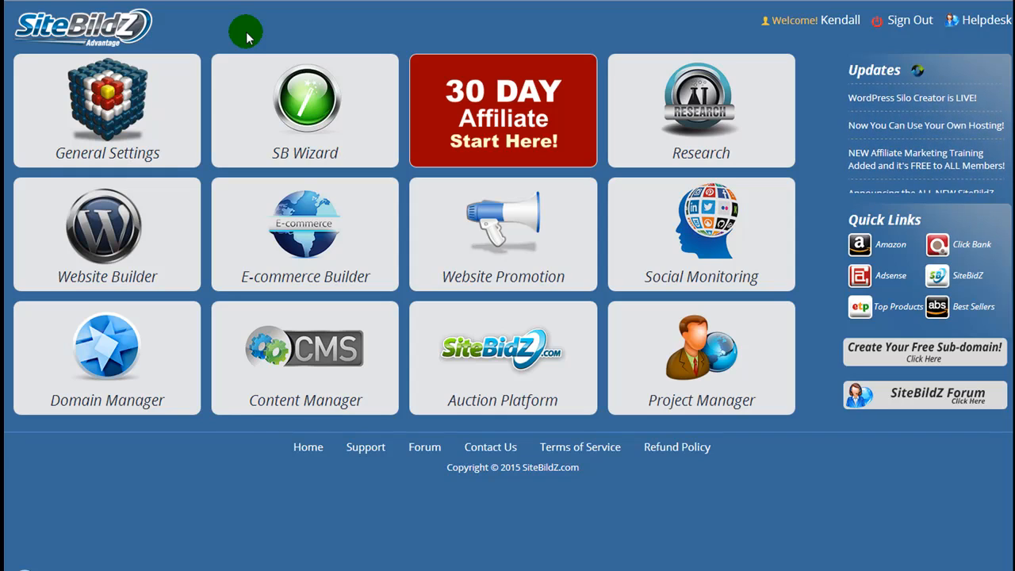
Step: Go to the website builder, proceed with the Demo project and open its display ad builder
click(114, 250)
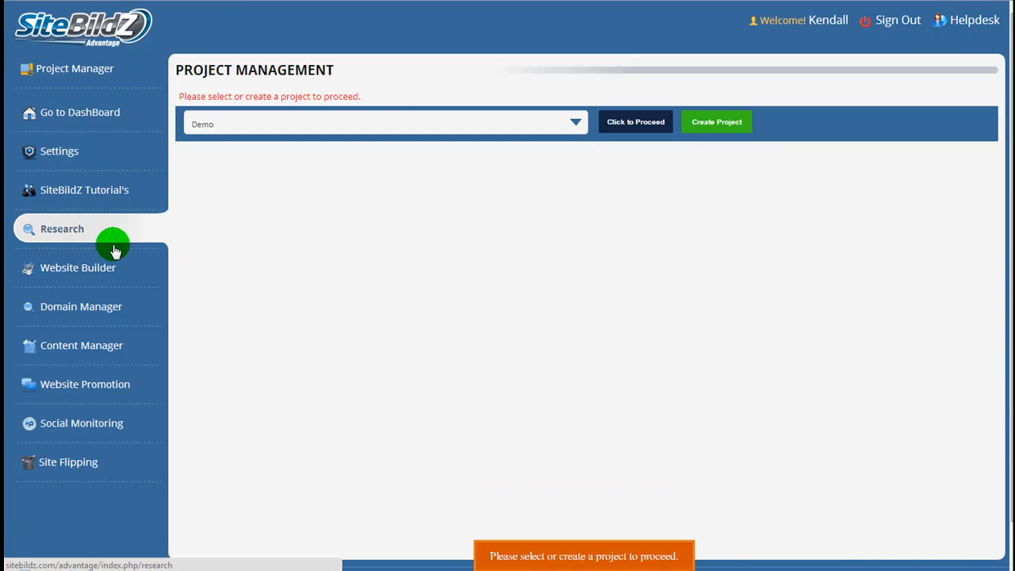
click(576, 125)
click(621, 127)
click(416, 256)
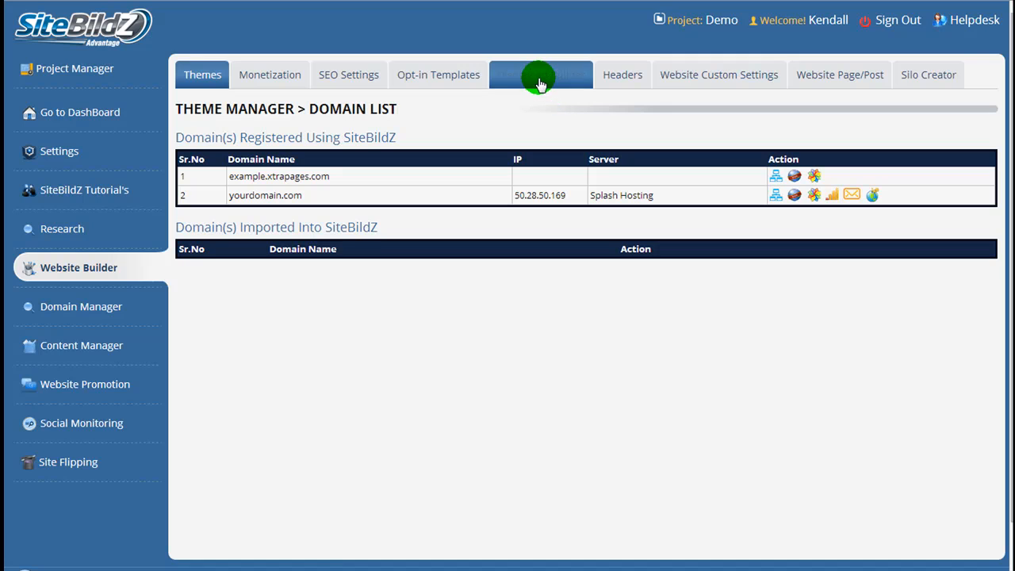
click(540, 80)
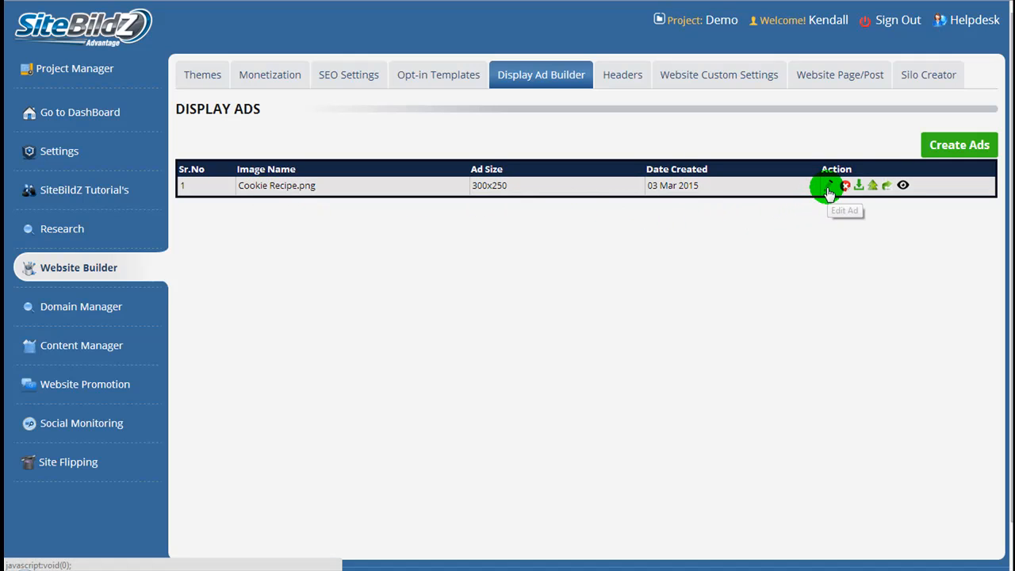
Step: Preview the existing Cookie Recipe.png ad and close the preview
click(904, 187)
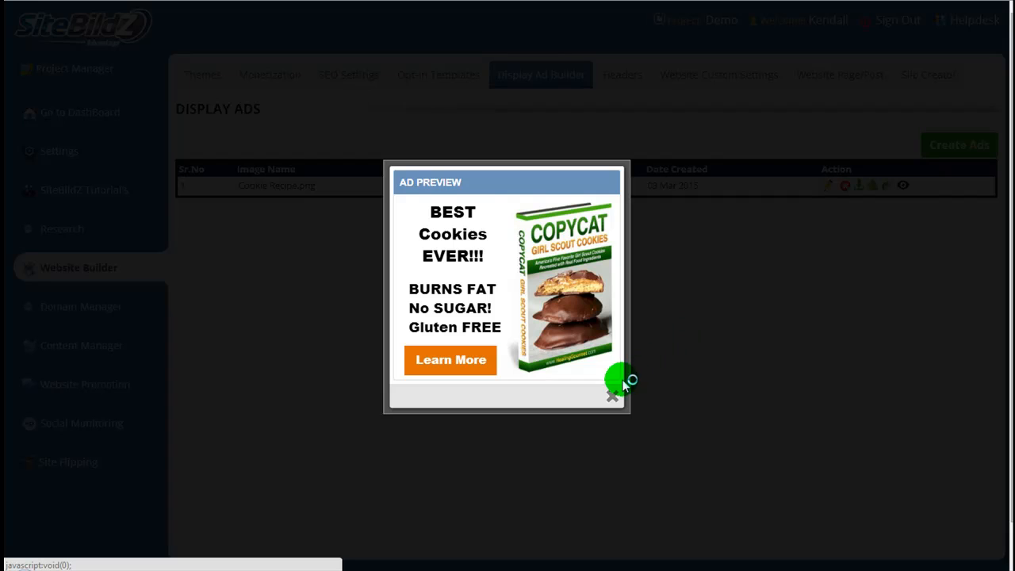
click(613, 396)
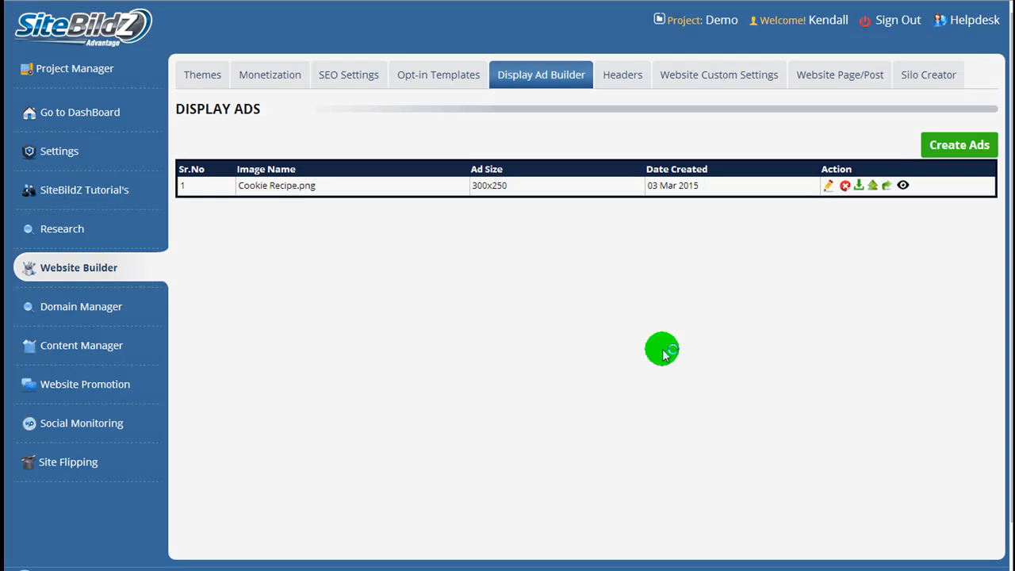
Step: Start creating a new display ad and look through the 120x240 layouts
click(943, 148)
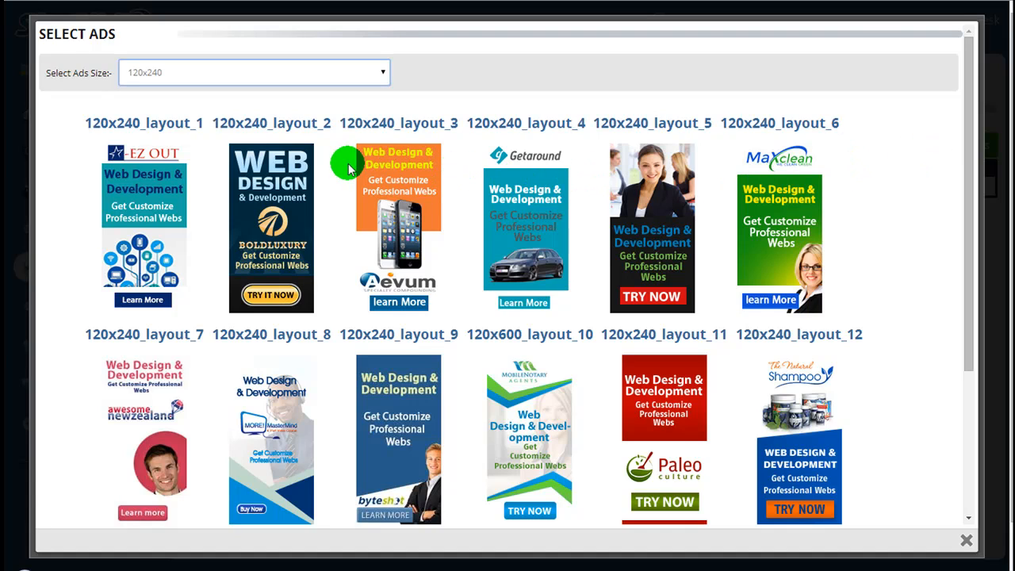
scroll(333, 212, down, 1)
scroll(334, 231, down, 3)
scroll(334, 240, up, 5)
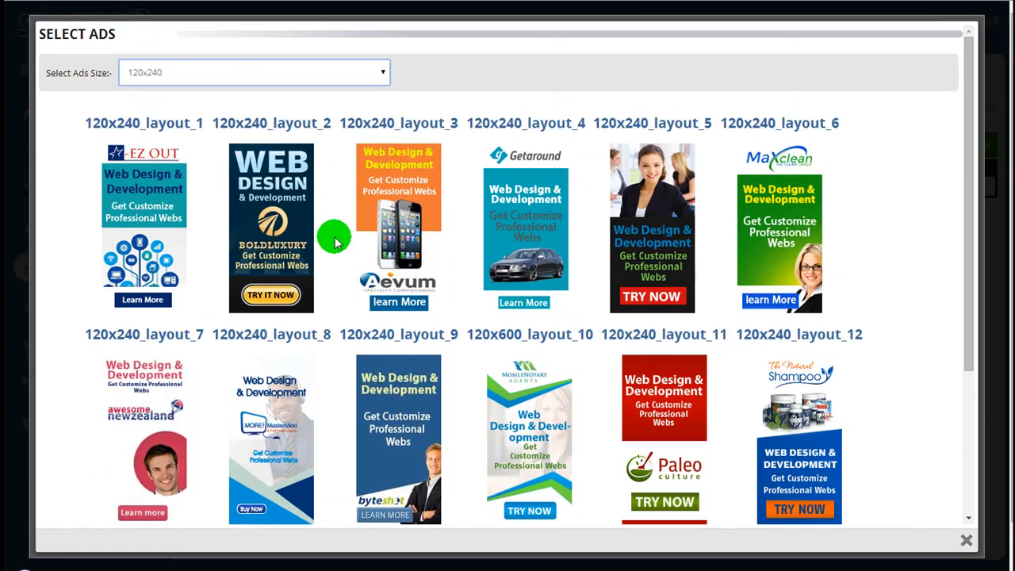
Step: Browse the ad layouts offered in the 120x600, 160x600, 180x150 and 234x60 sizes
click(329, 74)
click(325, 104)
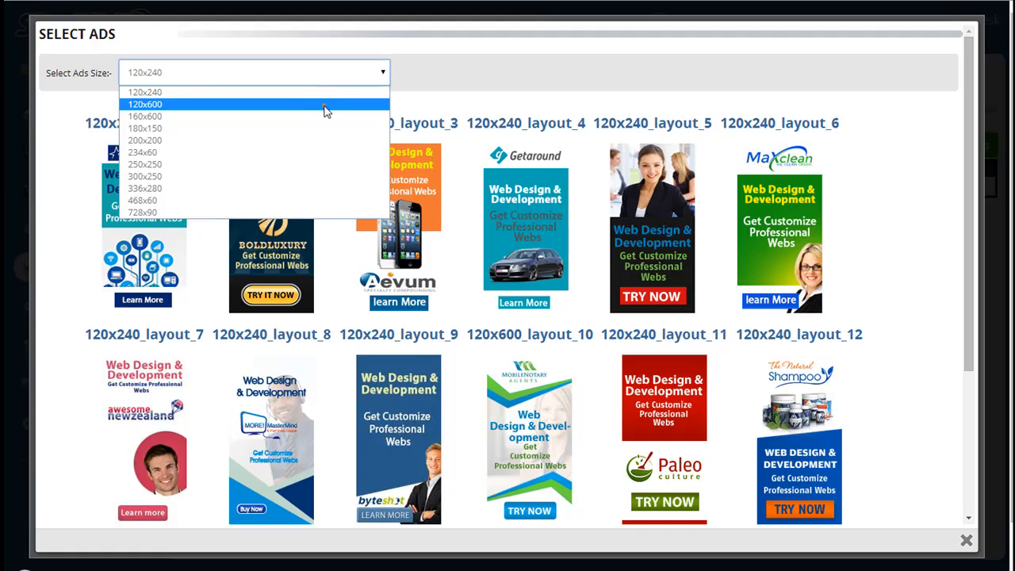
click(329, 77)
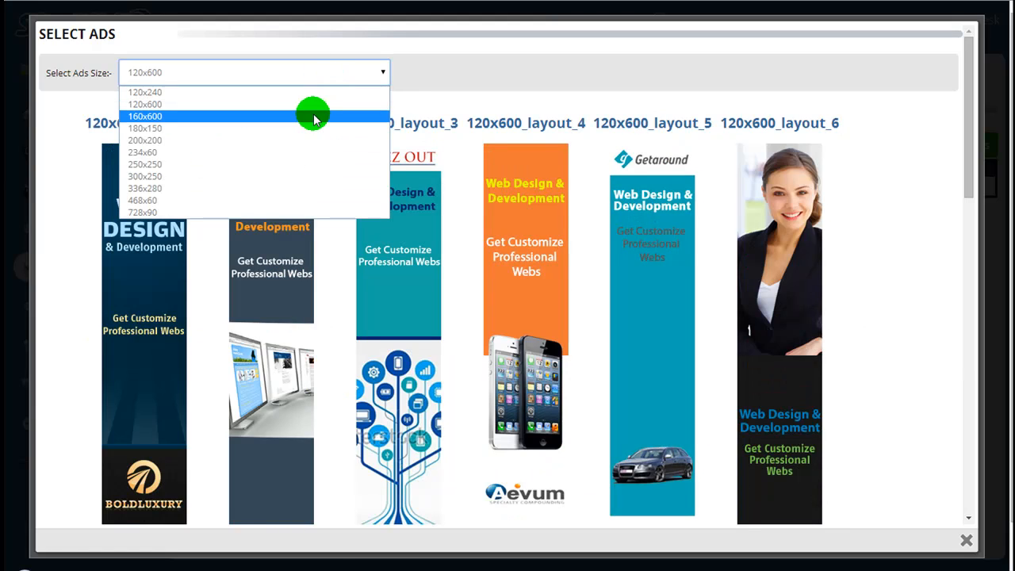
click(312, 114)
click(319, 76)
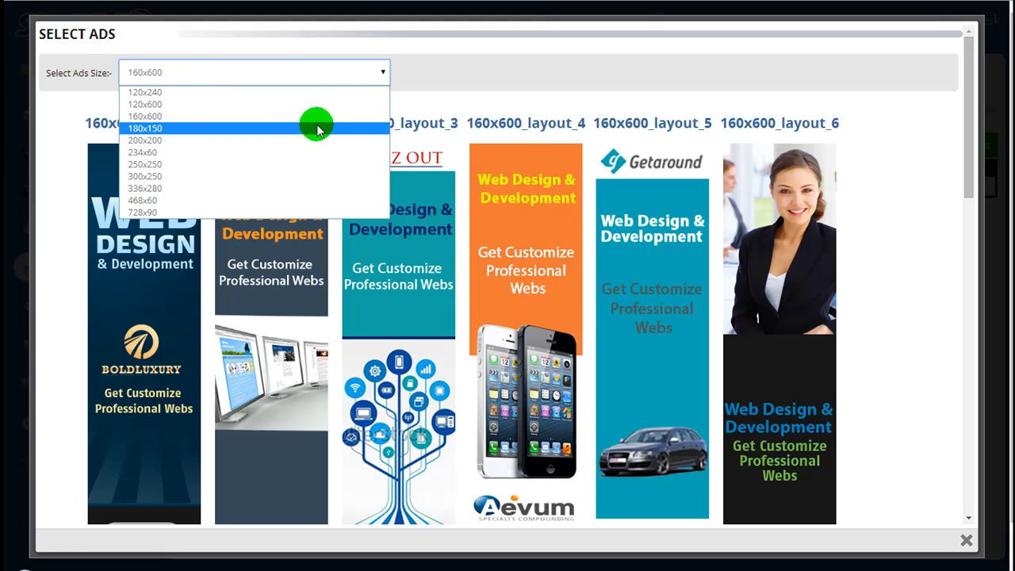
click(316, 129)
click(315, 72)
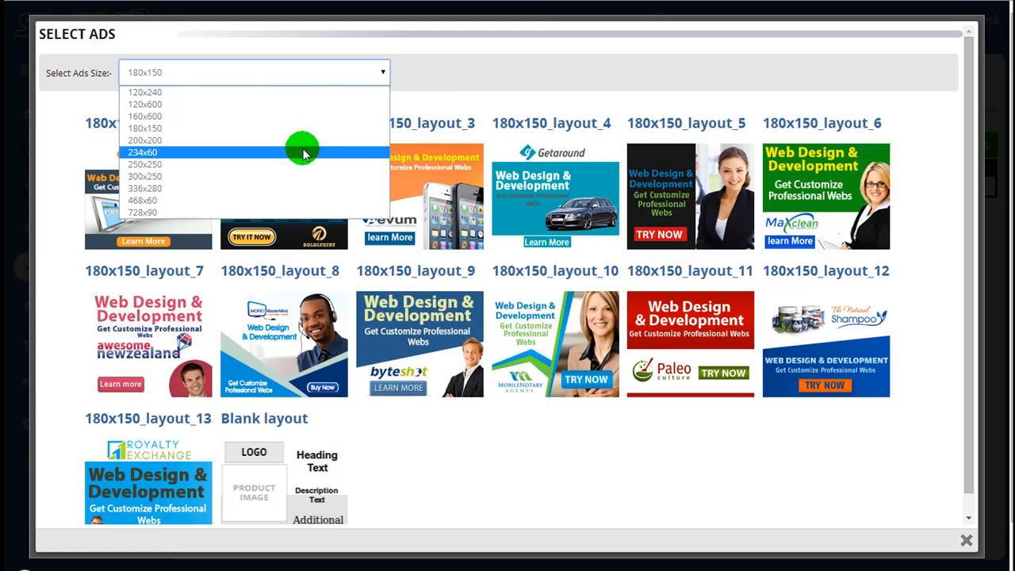
click(304, 152)
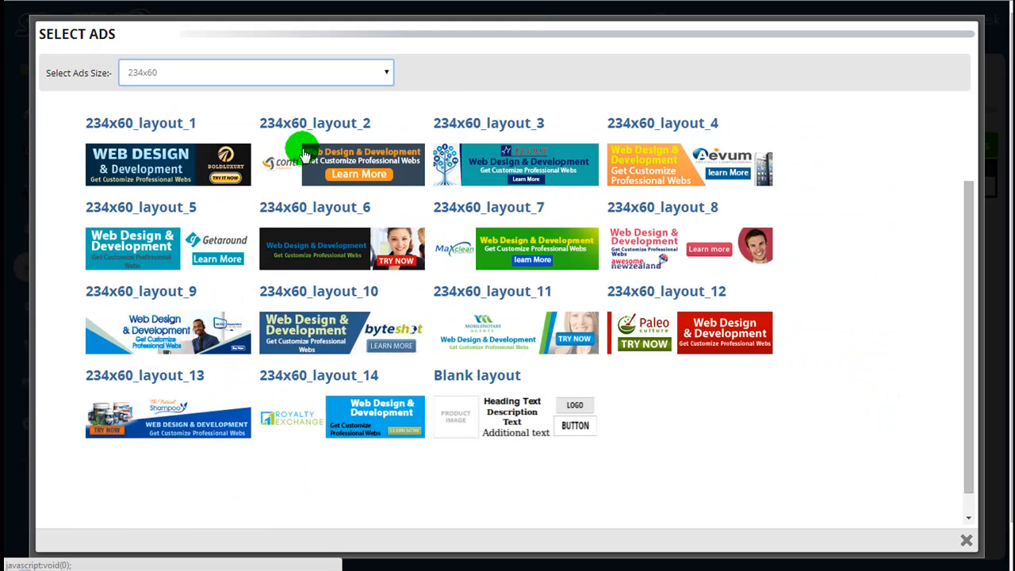
click(335, 73)
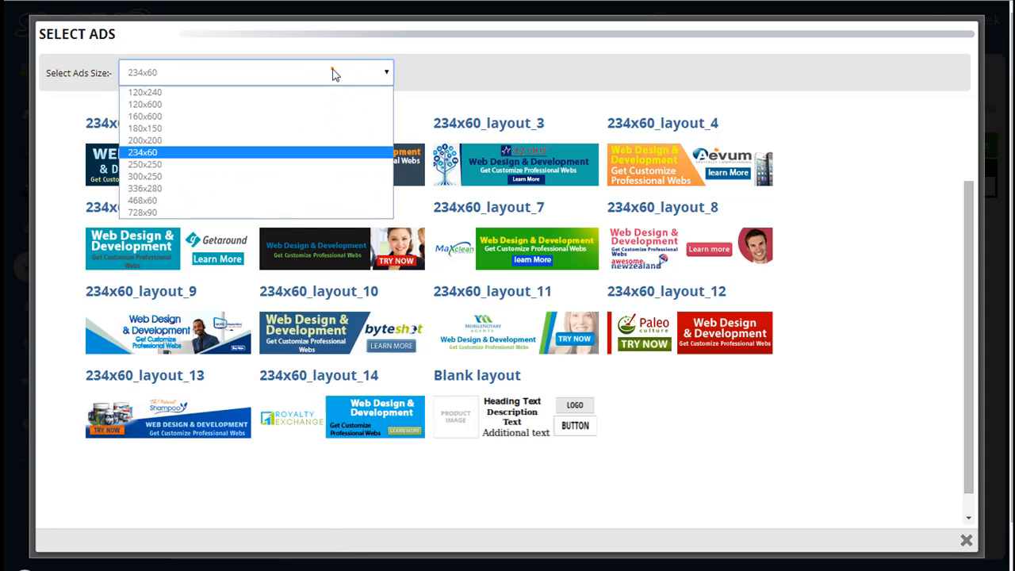
click(310, 130)
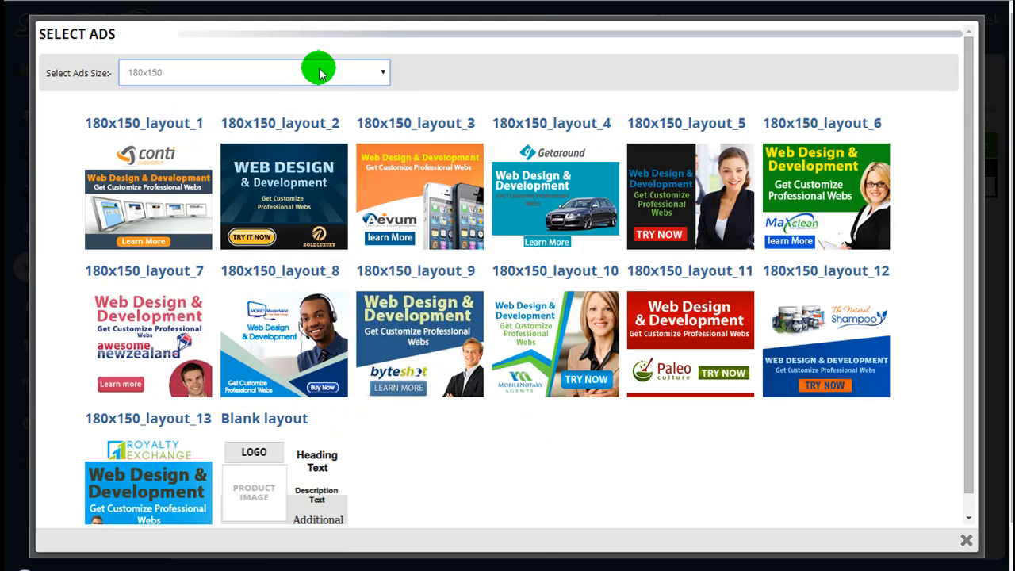
Step: Set the ad size to 160x600 and create an ad from the MobileNotary Agents layout, 160x600_layout_11
click(320, 73)
click(303, 119)
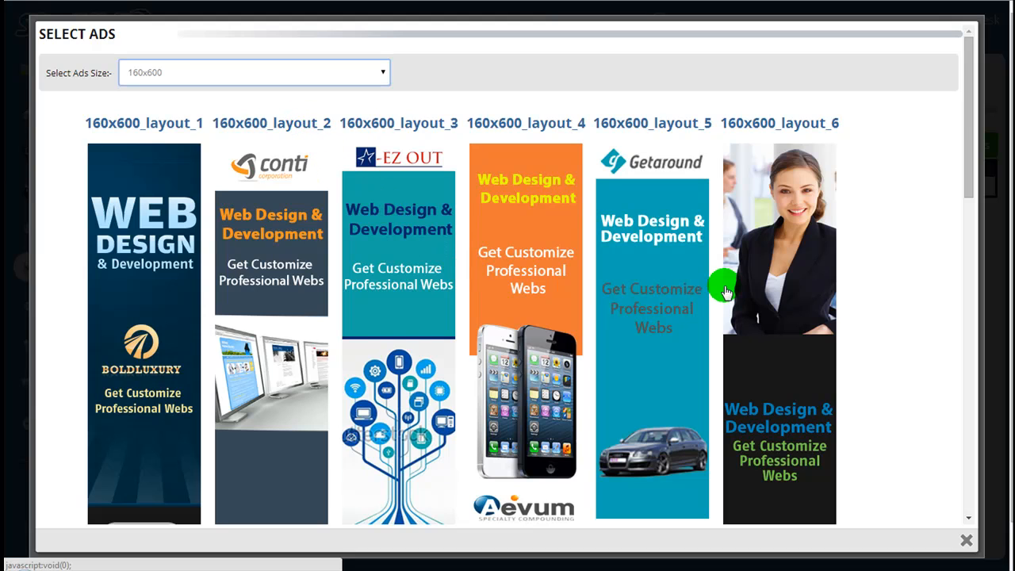
scroll(721, 256, down, 15)
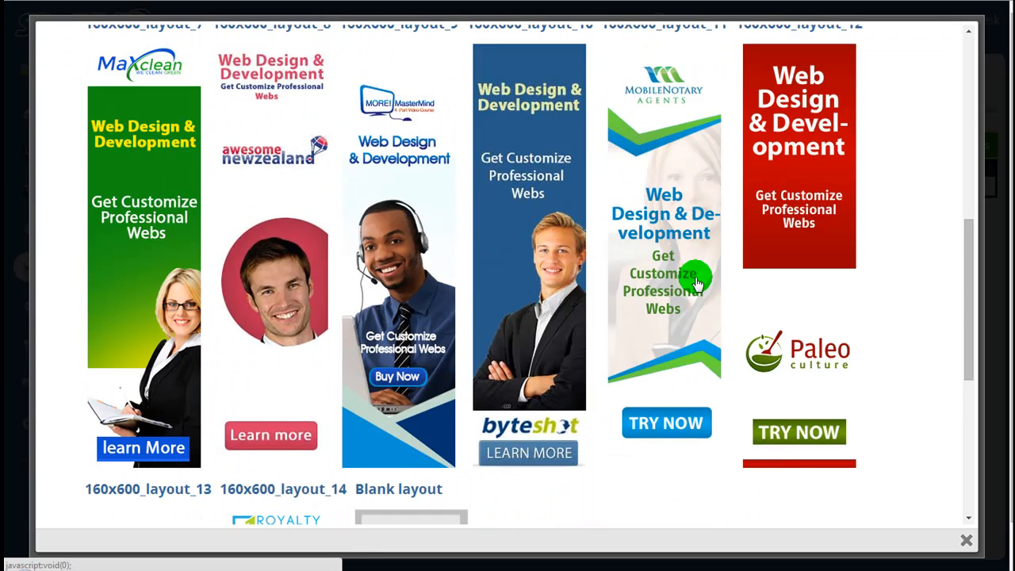
scroll(697, 282, down, 1)
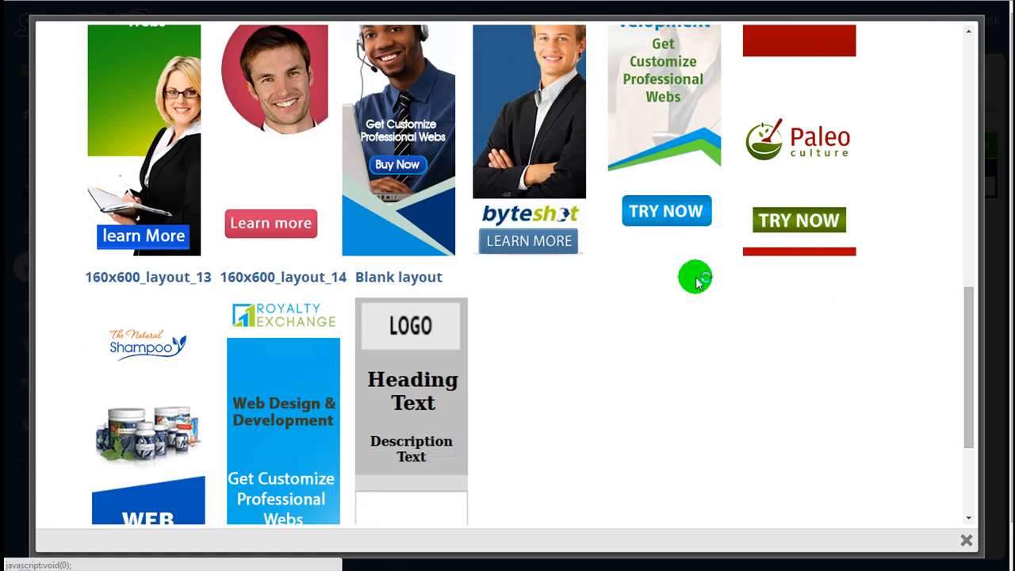
scroll(697, 283, up, 3)
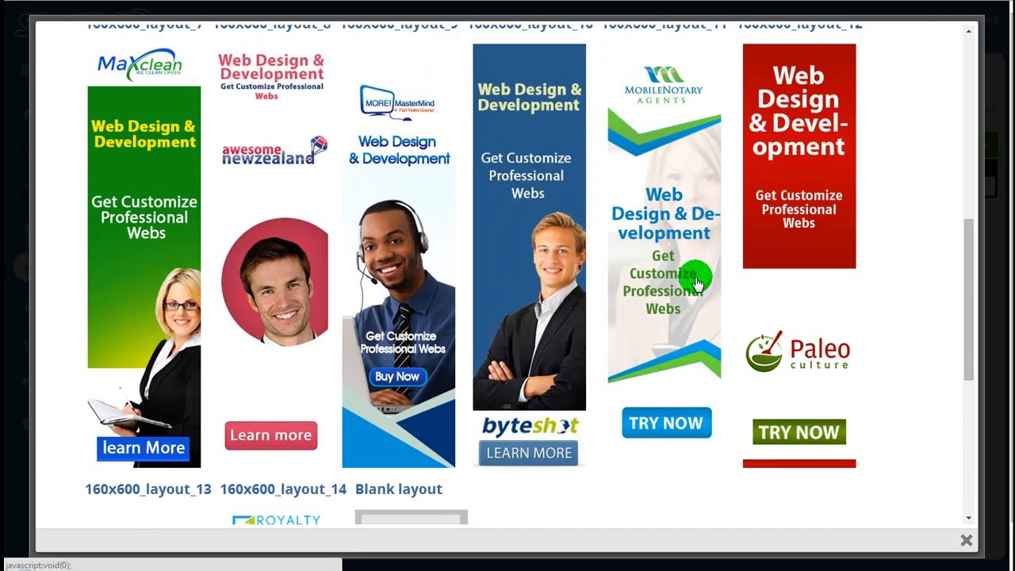
click(637, 228)
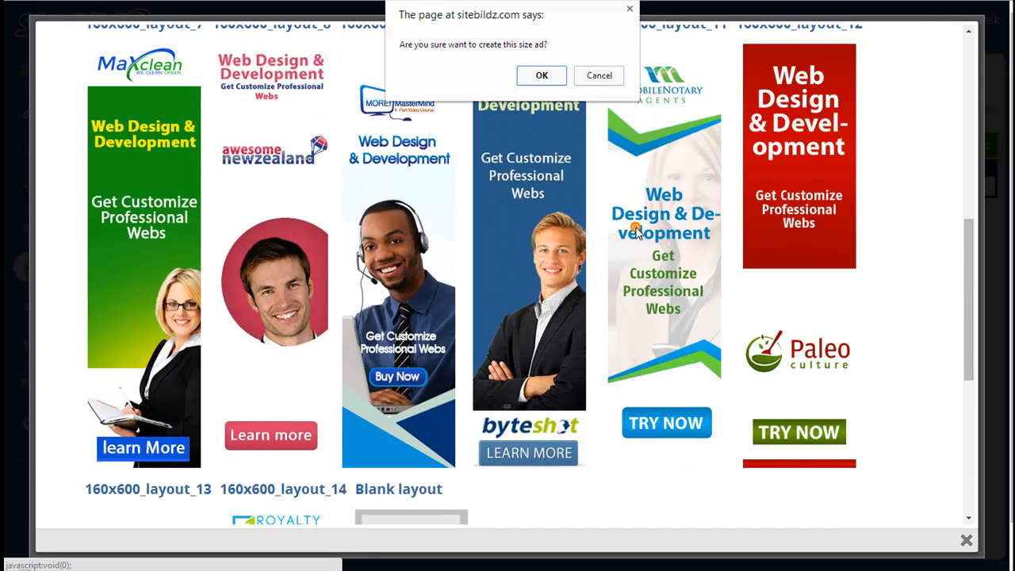
click(524, 75)
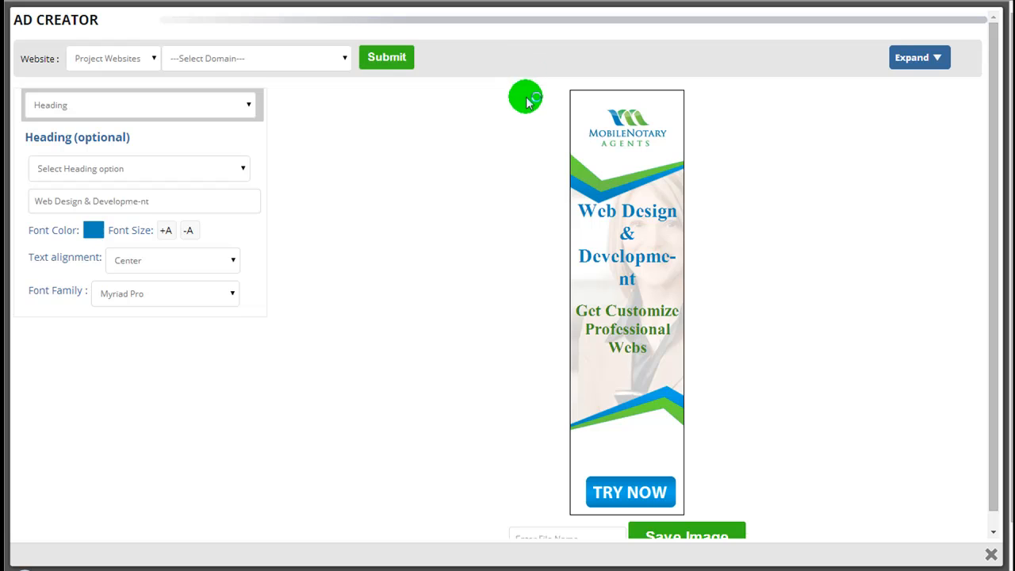
Step: Shift the ad's heading slightly upward and inspect the settings of the description and the TRY NOW button
drag(661, 197, 615, 261)
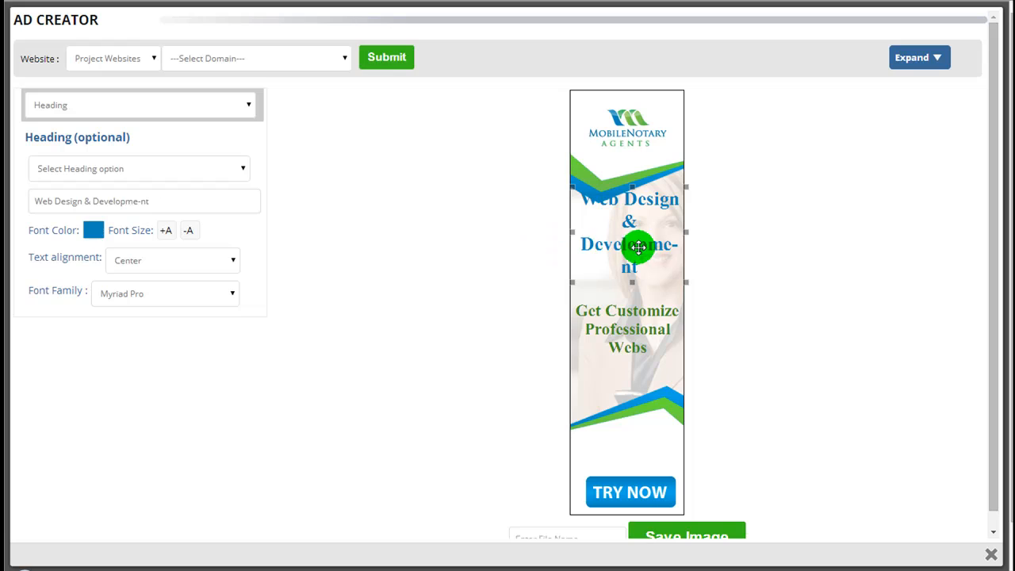
click(616, 321)
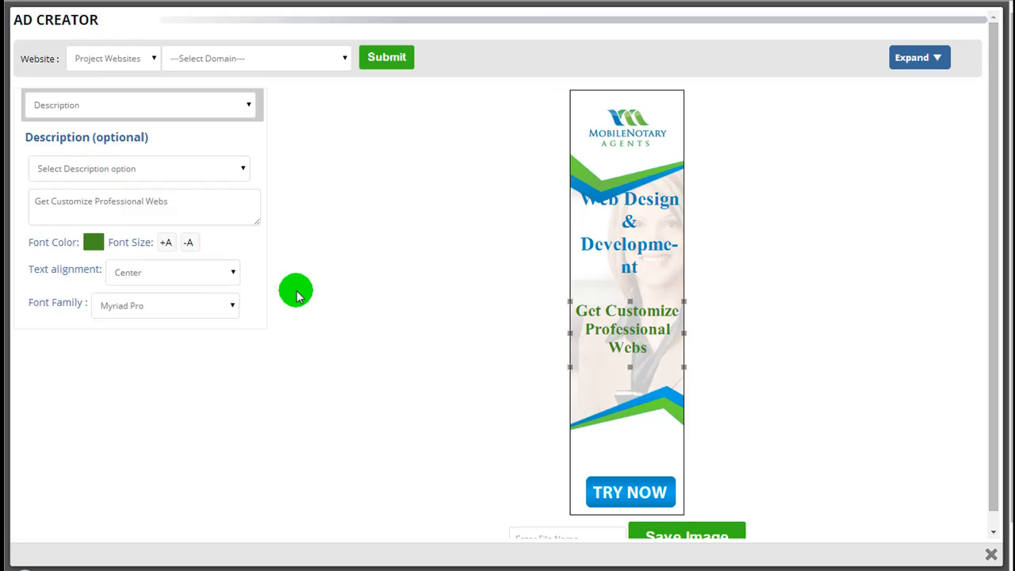
click(634, 491)
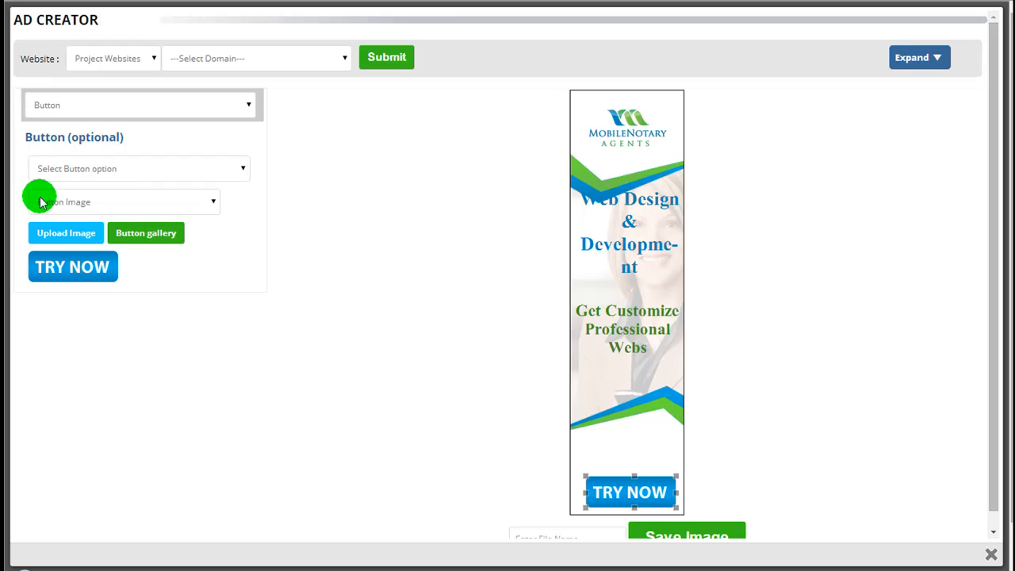
click(619, 331)
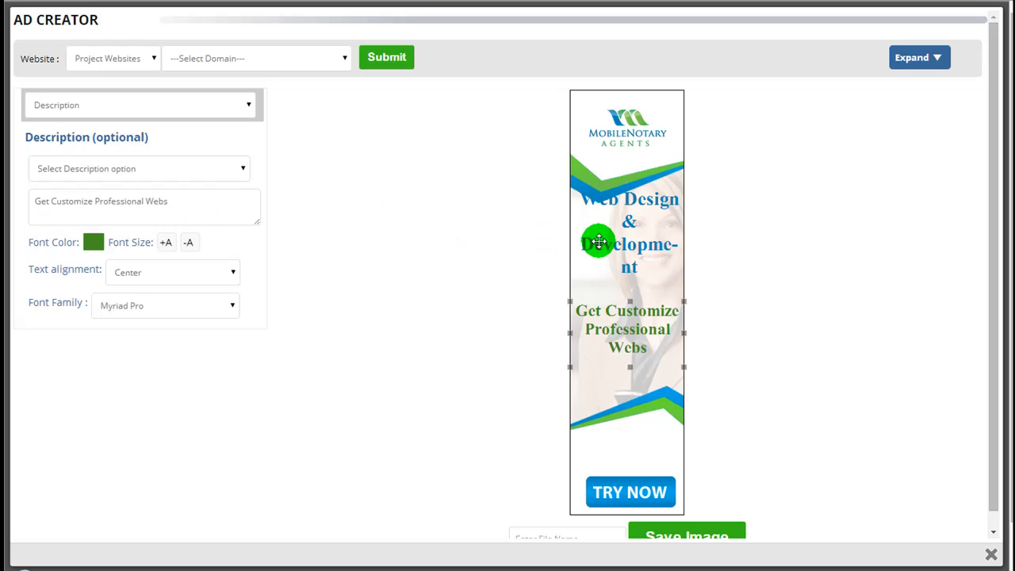
Step: Reduce the heading's font size by two steps
click(598, 240)
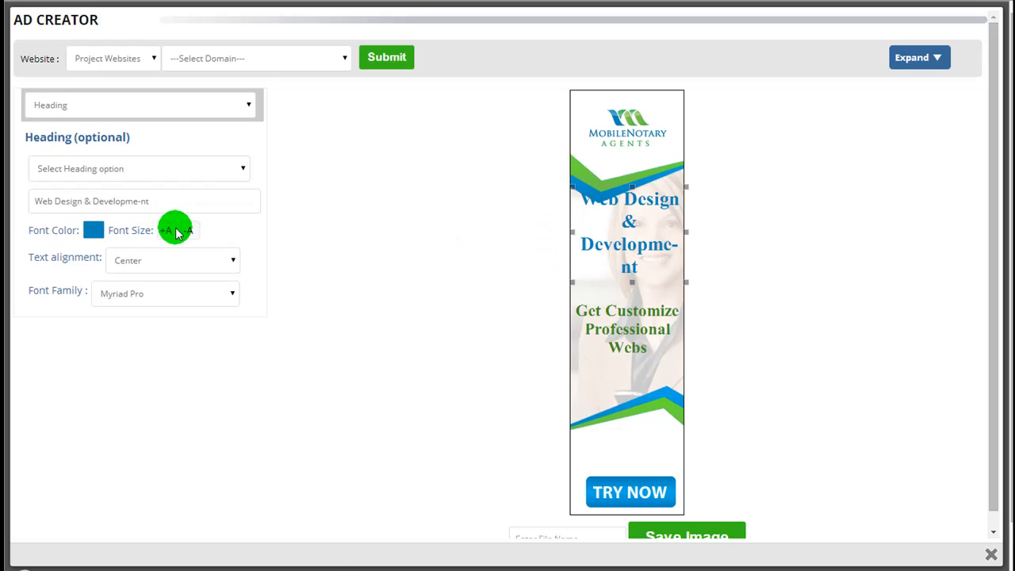
click(189, 232)
click(189, 232)
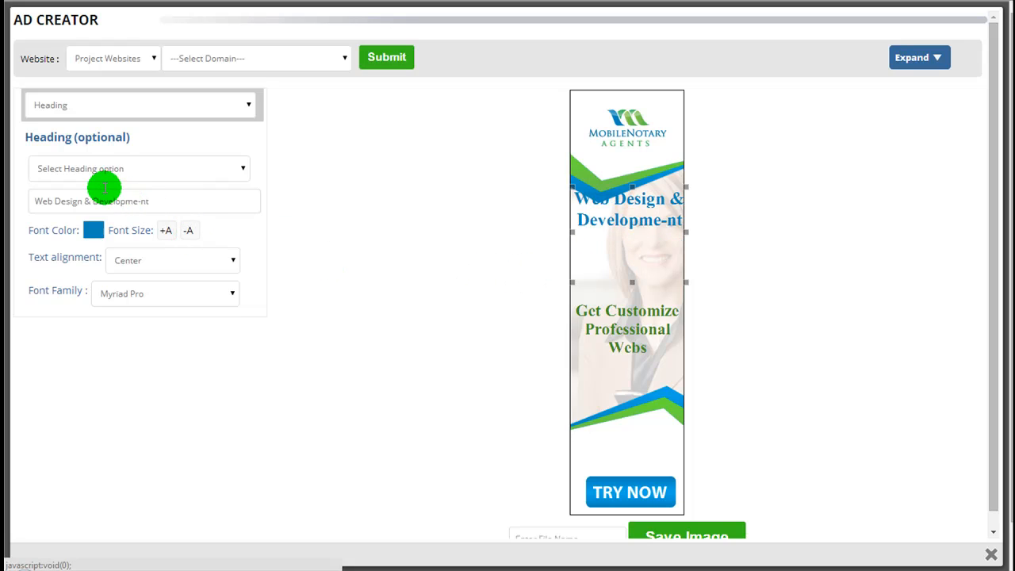
Step: Correct the heading text to "Web Design & Development" and move it down below the green and blue band
click(139, 204)
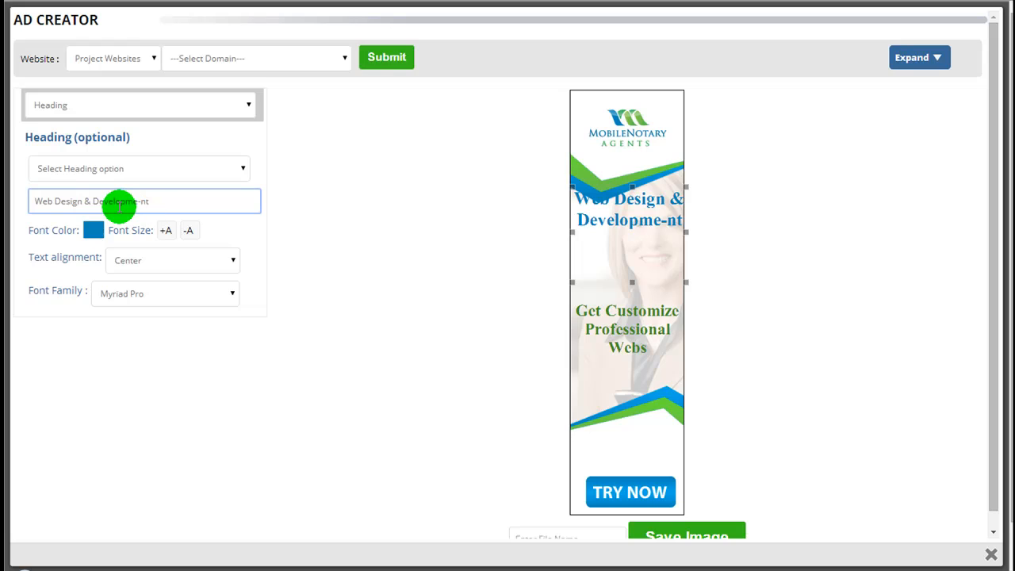
key(BackSpace)
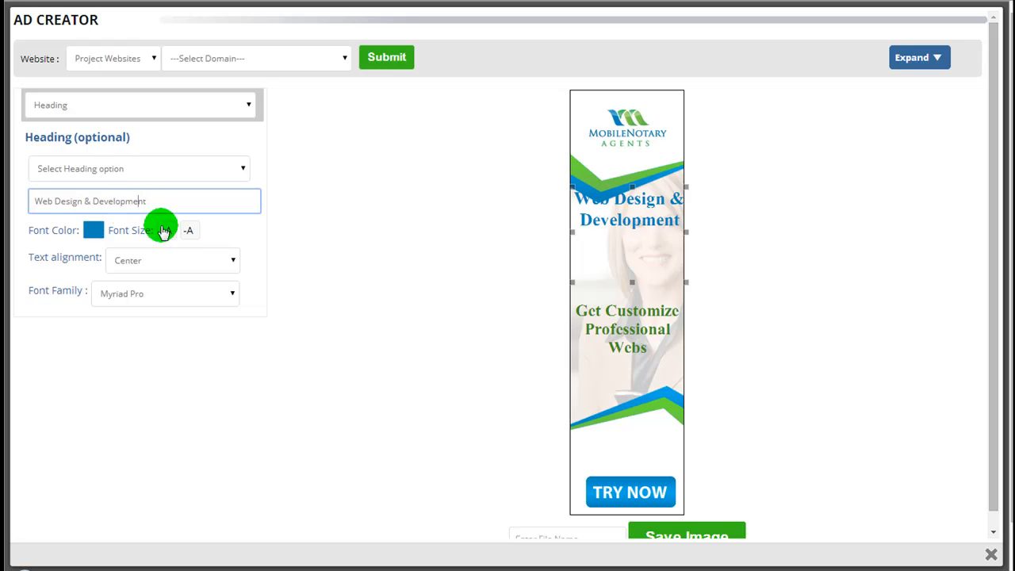
click(290, 229)
drag(600, 205, 596, 235)
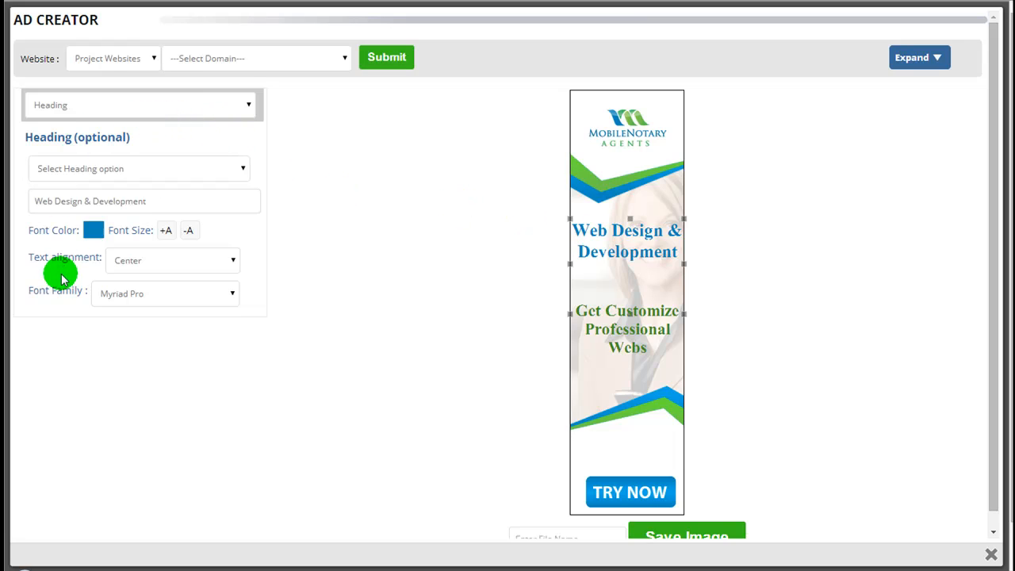
Step: Review the list of ad elements that can be edited, from Heading to Text alignment
click(88, 103)
drag(88, 103, 63, 193)
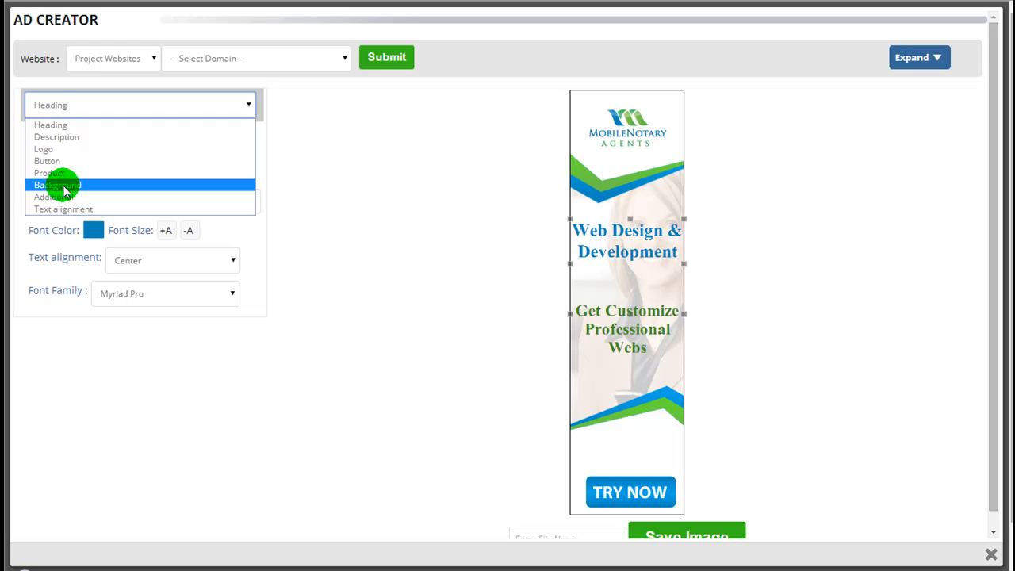
drag(63, 193, 96, 66)
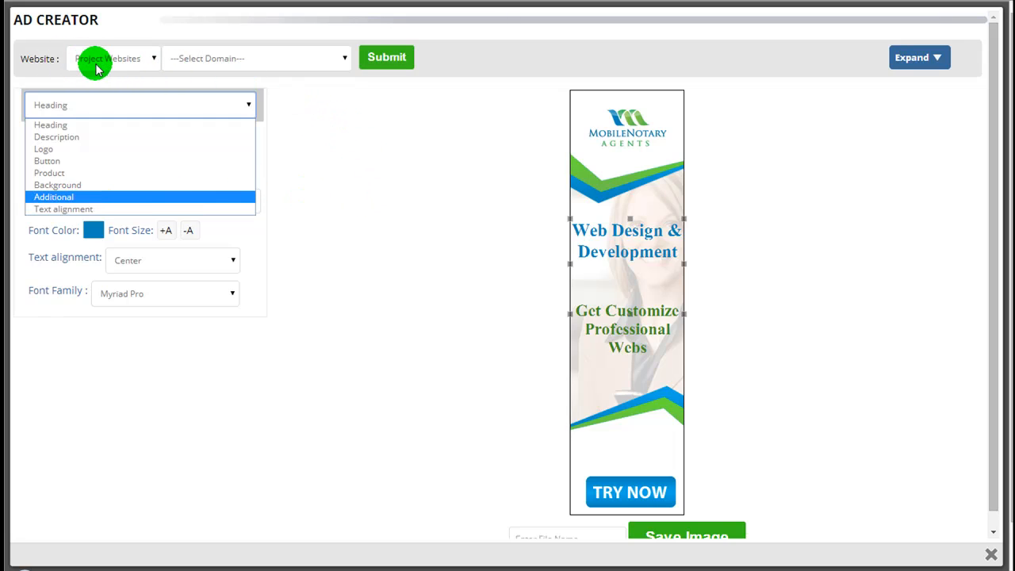
Step: Review the website source options and the list of project domains available for the ad's images
click(152, 63)
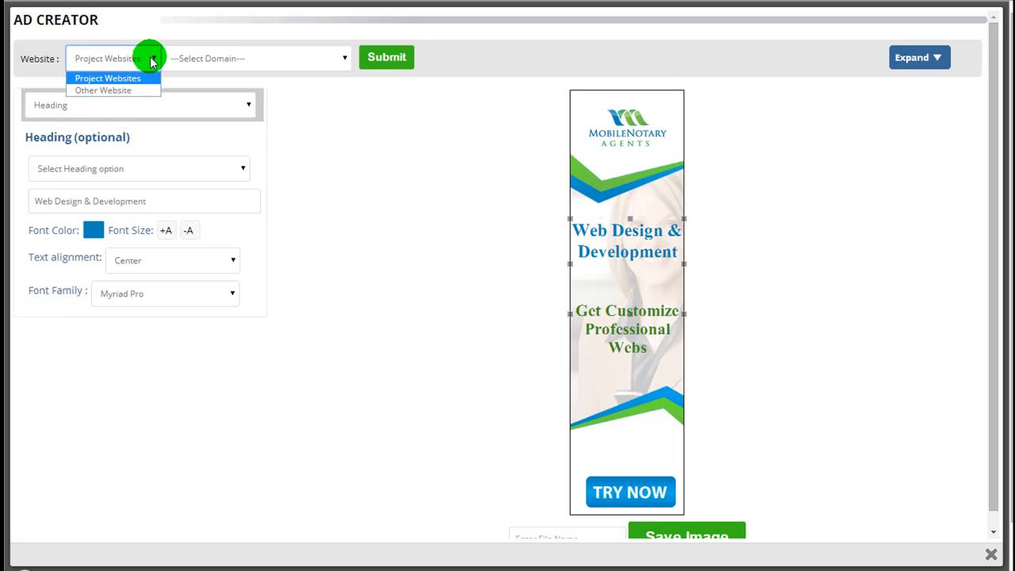
click(152, 61)
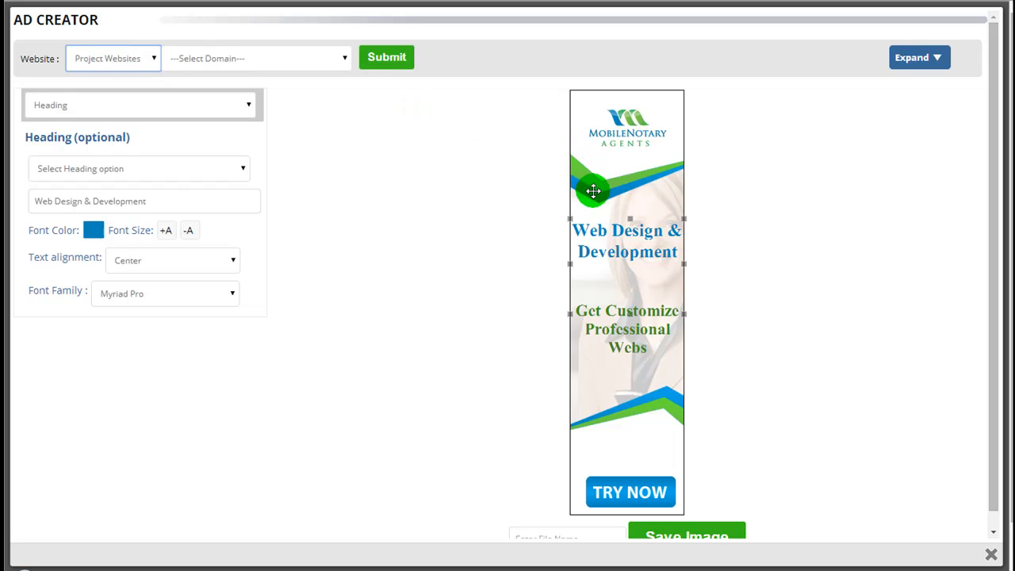
click(155, 61)
click(154, 62)
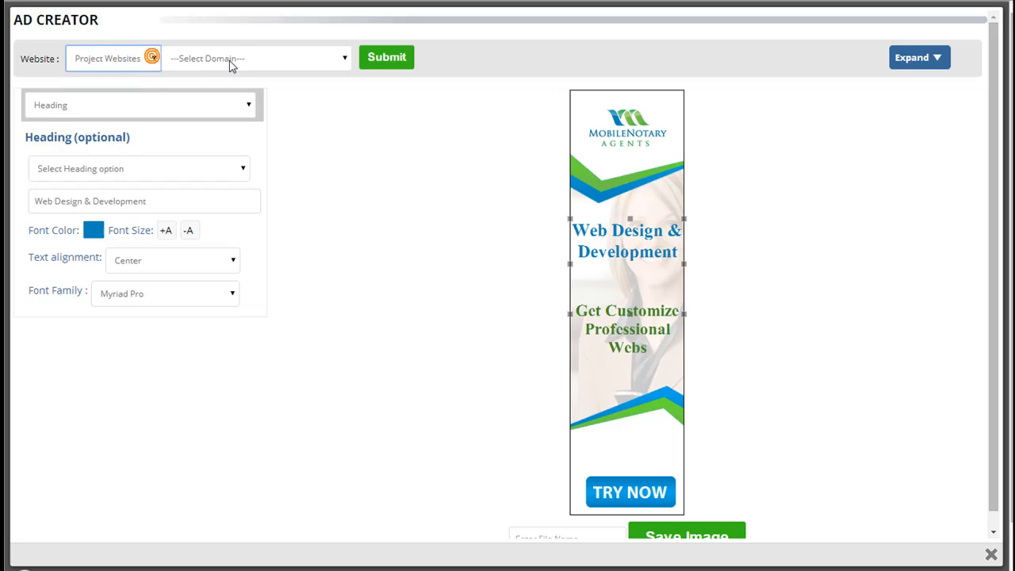
click(230, 60)
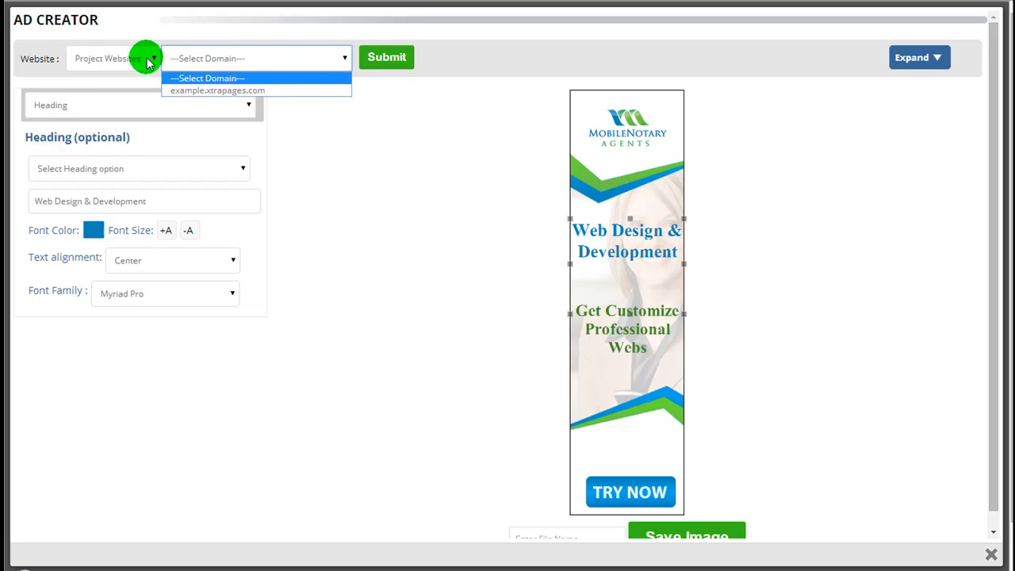
Step: Load images from another website, using the domain sitebildz.com as the source
click(149, 62)
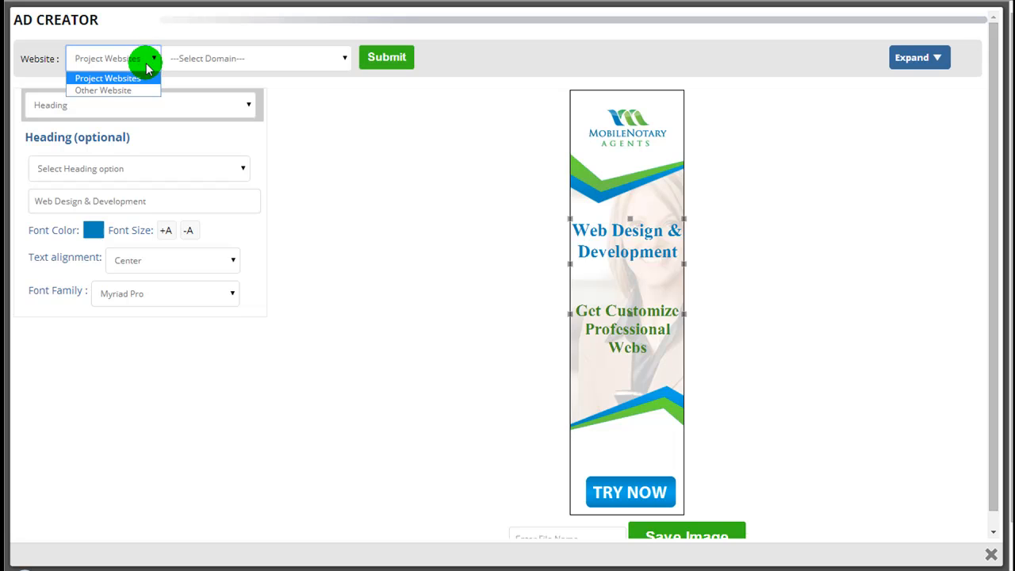
click(139, 92)
click(178, 57)
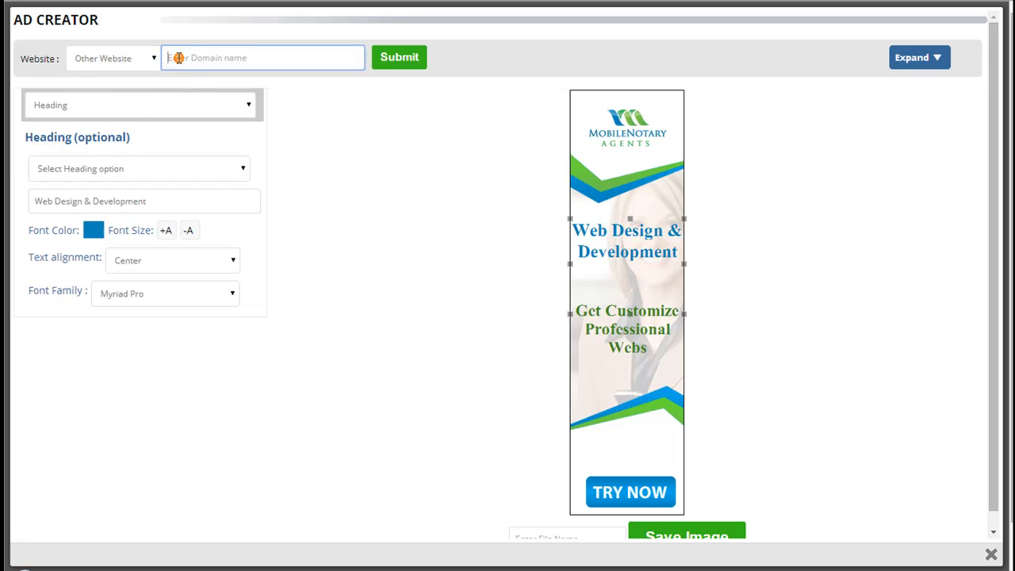
text(sitebildz.com)
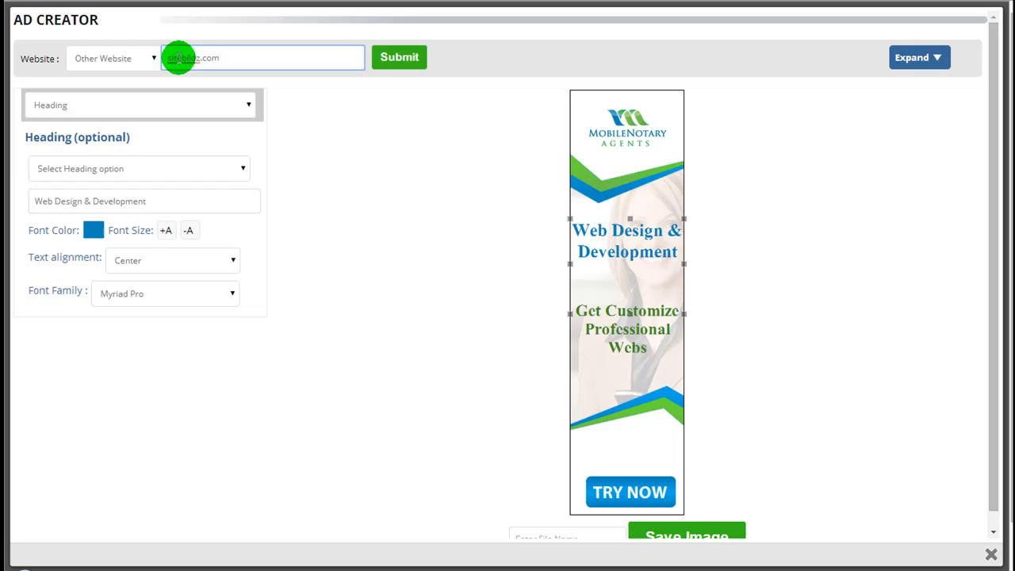
click(406, 63)
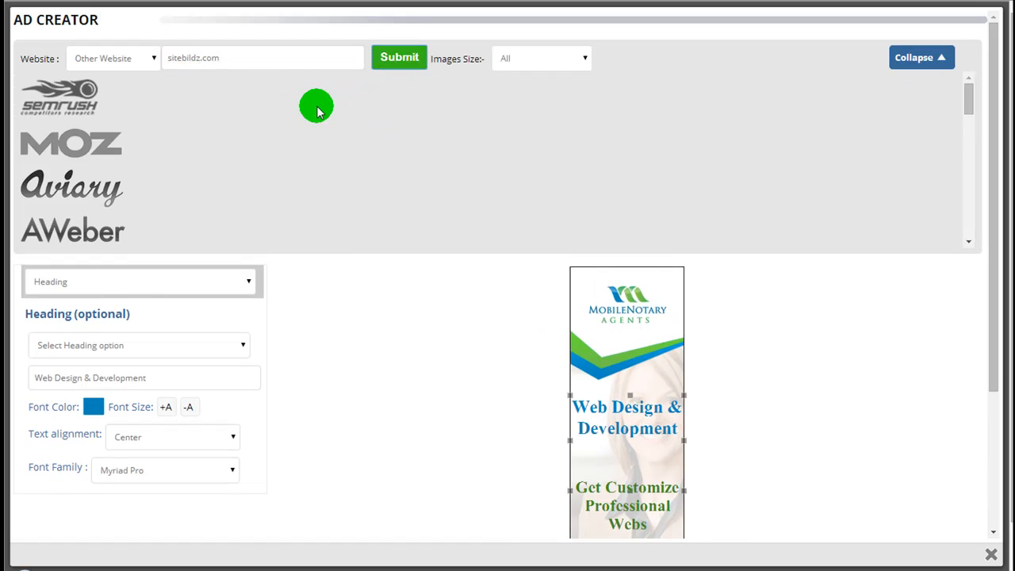
Step: Choose the SiteBildZ Advantage logo from the loaded website images as the ad's product image
scroll(292, 115, down, 1)
scroll(292, 116, down, 2)
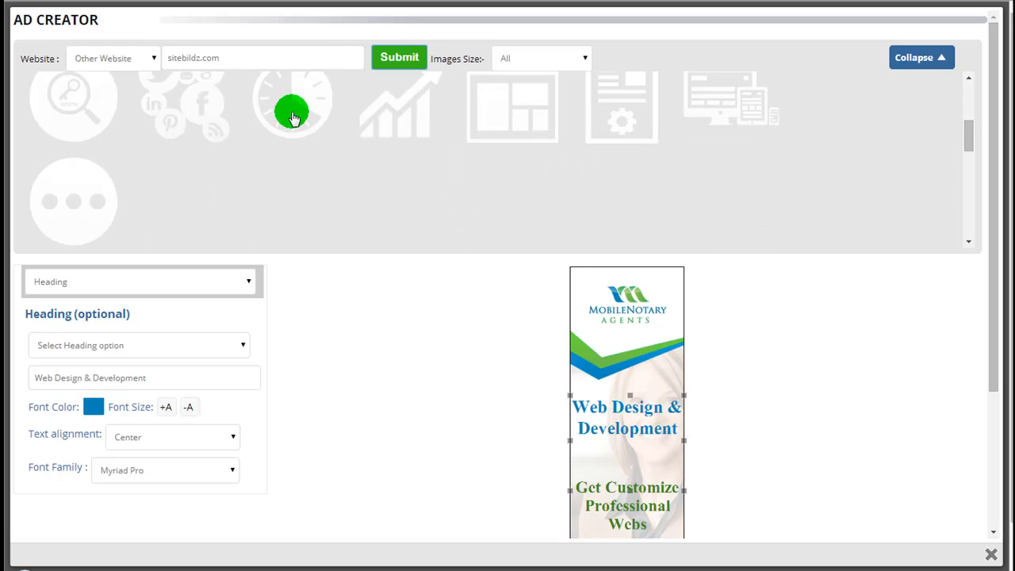
scroll(292, 116, down, 3)
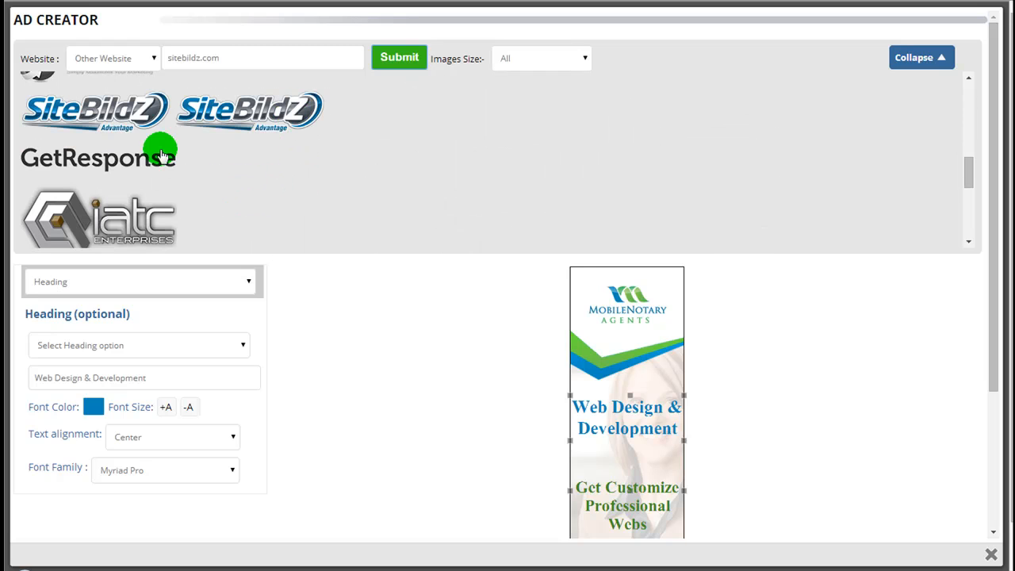
click(102, 118)
click(101, 119)
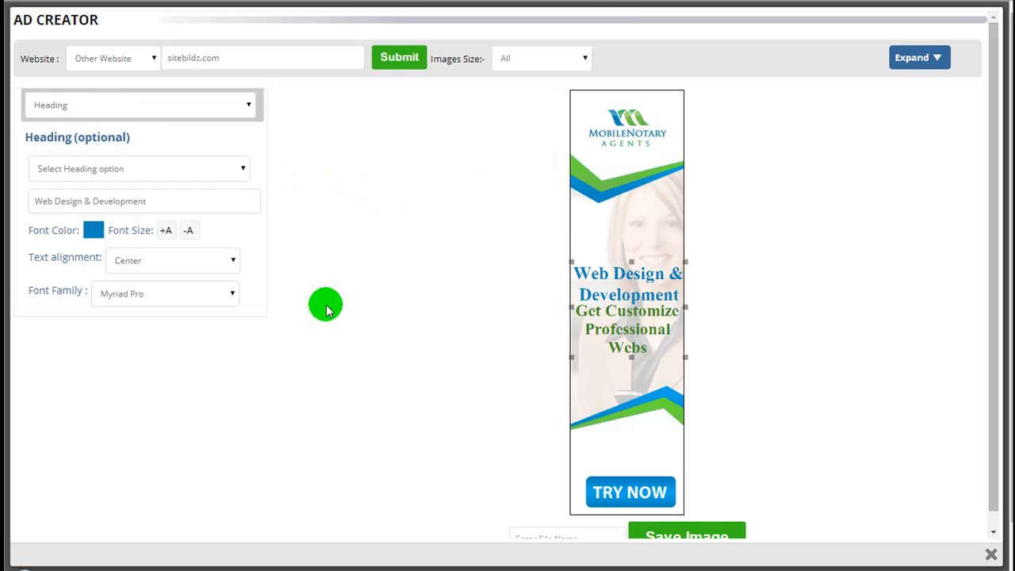
Step: Set the ad's Product element to Show so the SiteBildZ logo is placed in the ad
click(89, 111)
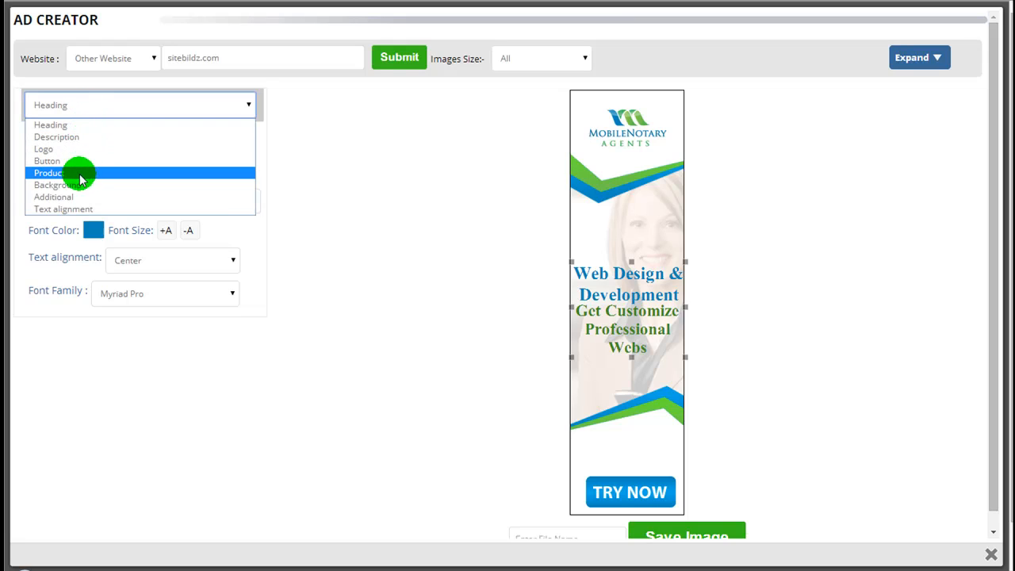
click(79, 172)
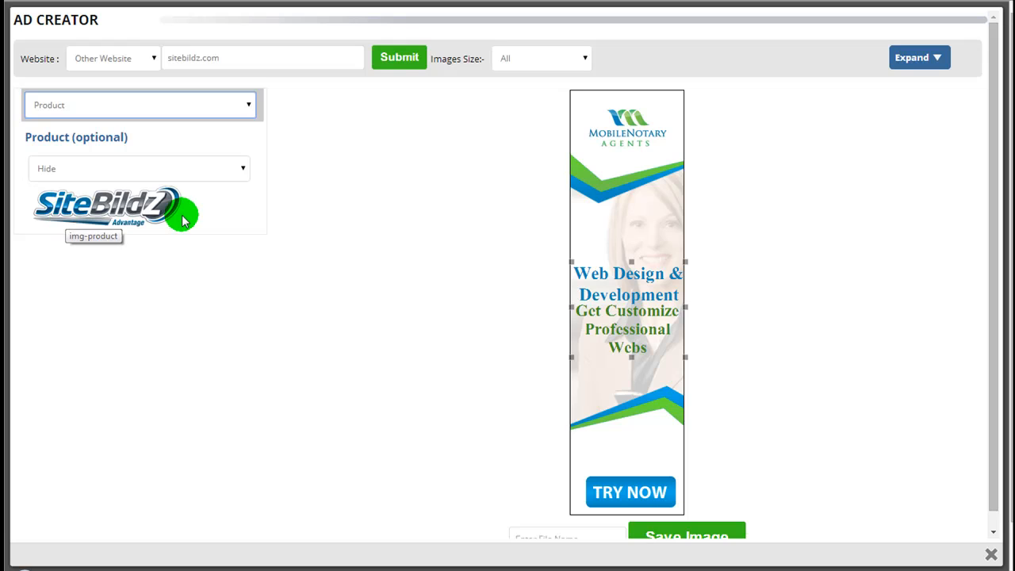
click(75, 170)
click(68, 201)
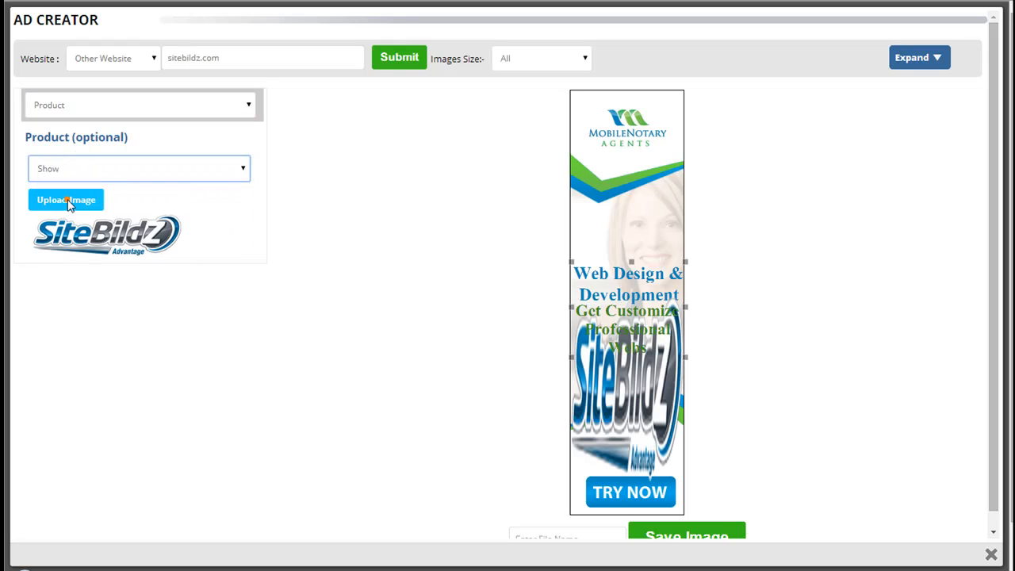
Step: Move the SiteBildZ logo up and shrink it to fit between the upper green and blue band and the heading
drag(617, 429, 609, 282)
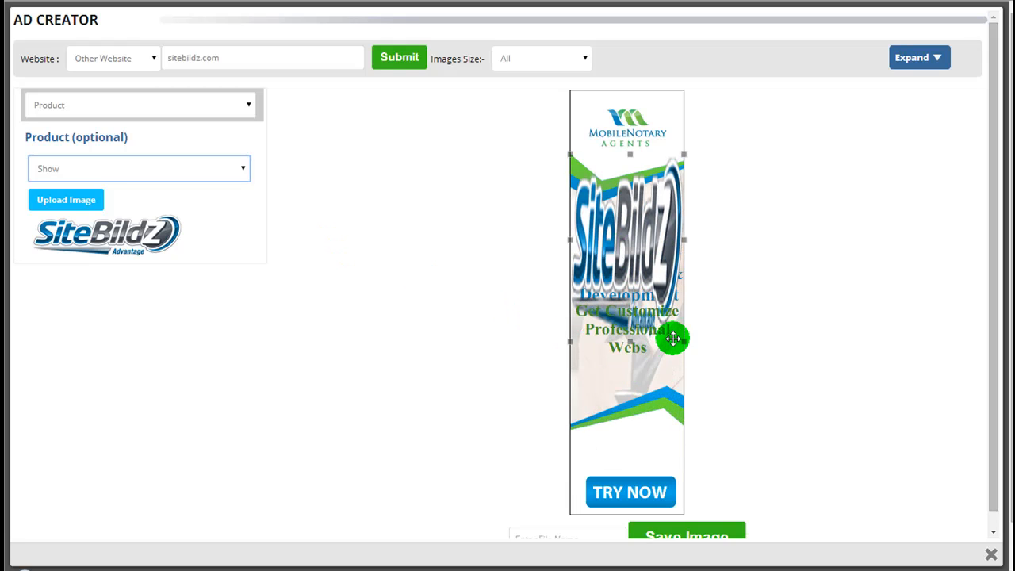
drag(685, 342, 634, 240)
click(503, 270)
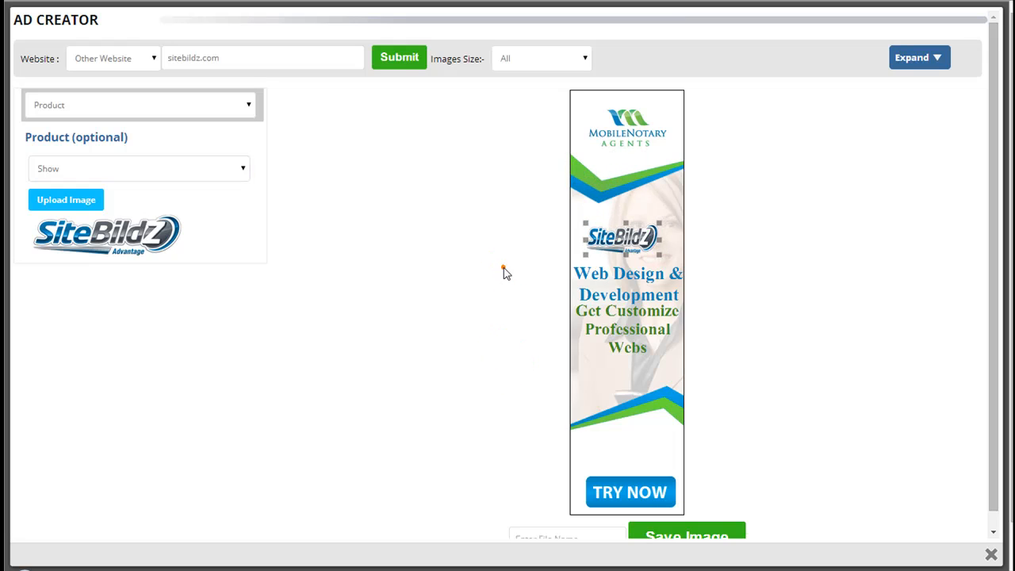
Step: Save the ad image under the file name demoad1 and preview it from the display ads list
scroll(376, 245, down, 1)
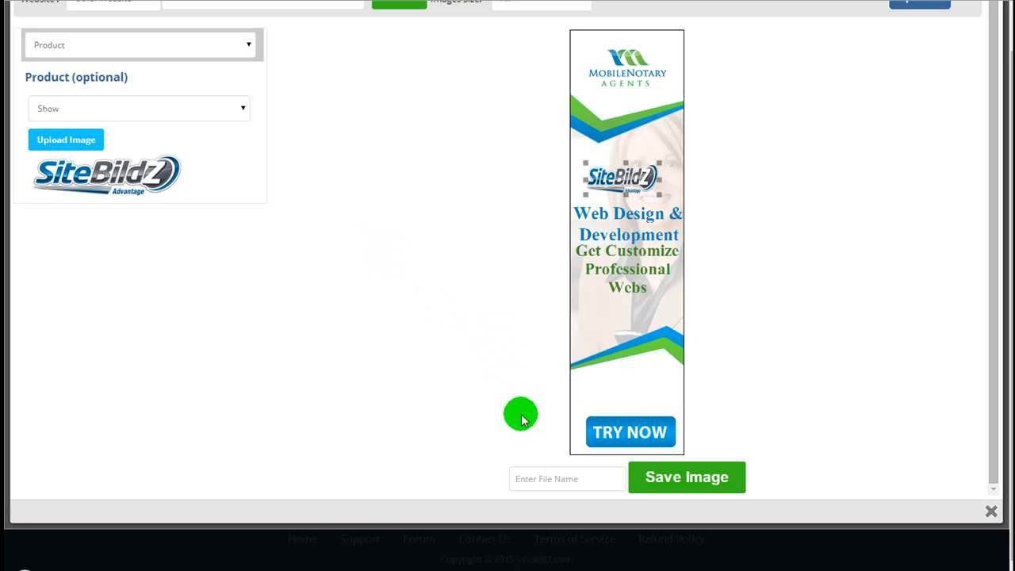
click(526, 478)
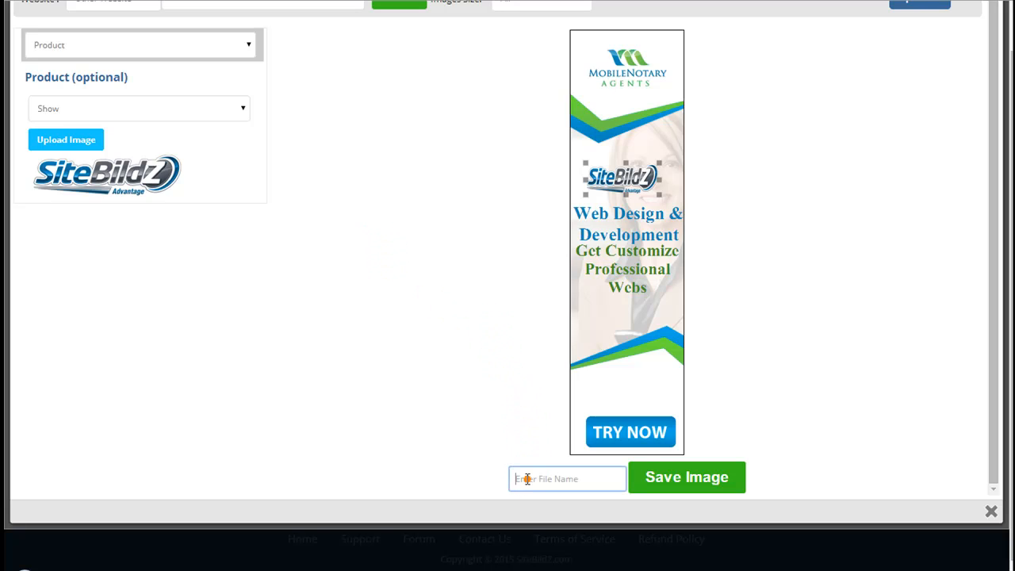
text(demoad1)
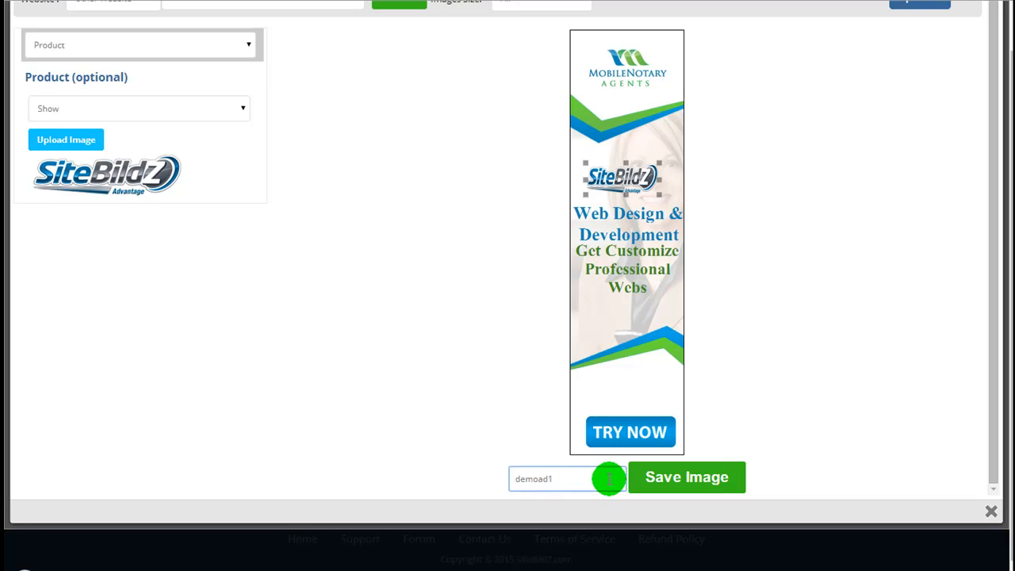
click(684, 485)
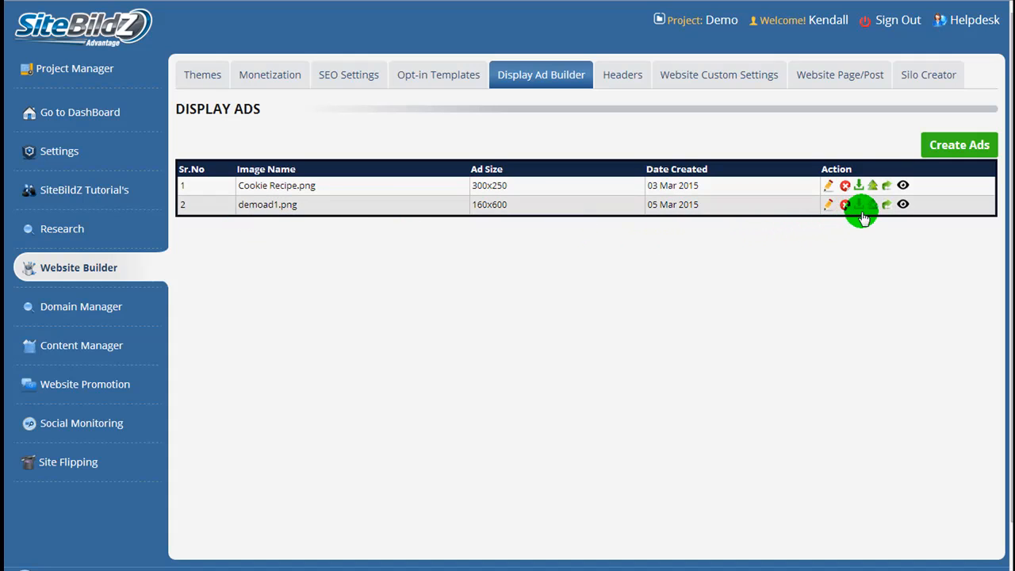
click(905, 205)
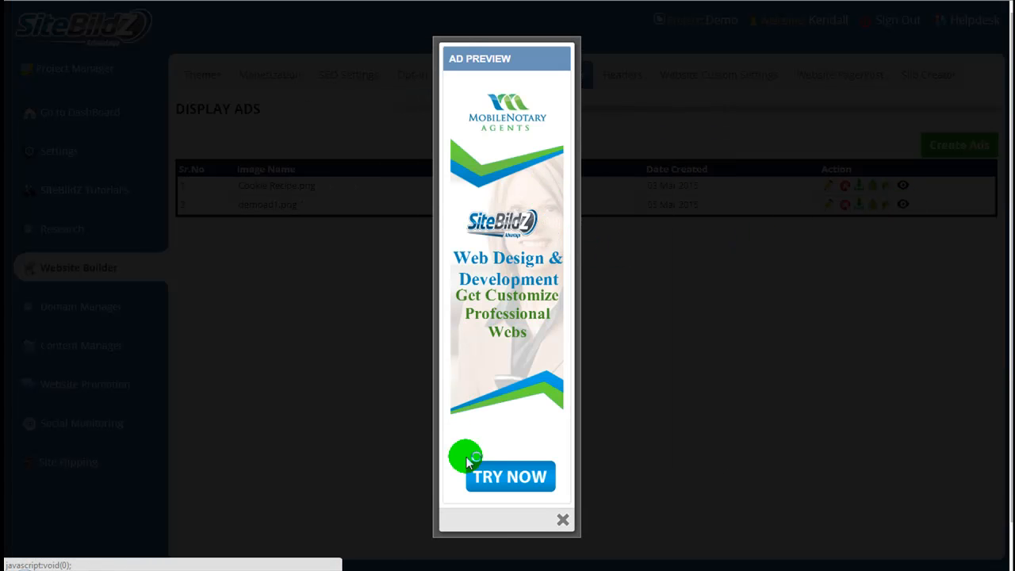
click(563, 521)
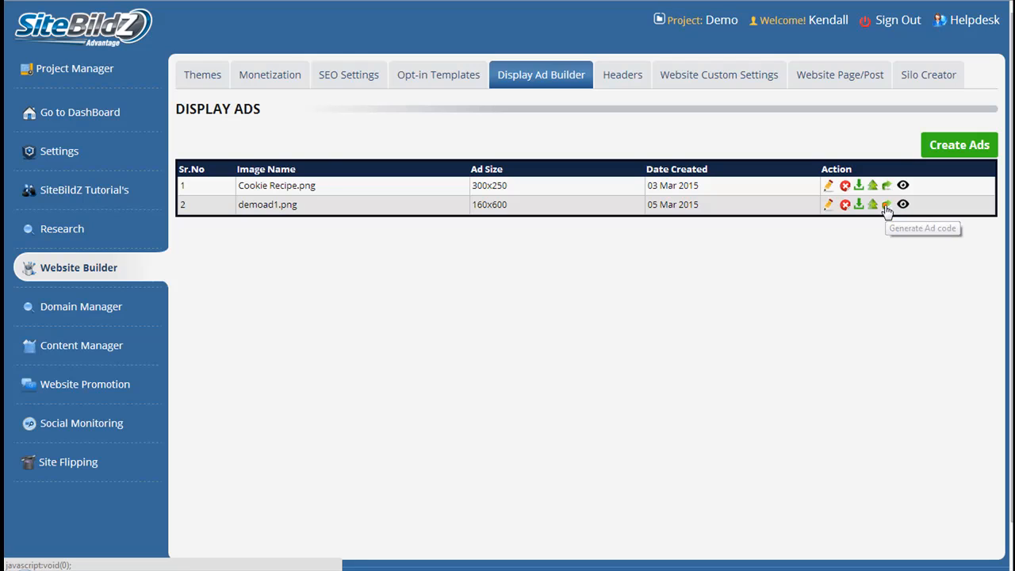
Step: Start generating ad code for demoad1.png with example.xtrapages.com as the website, and upload the image to that site
click(885, 206)
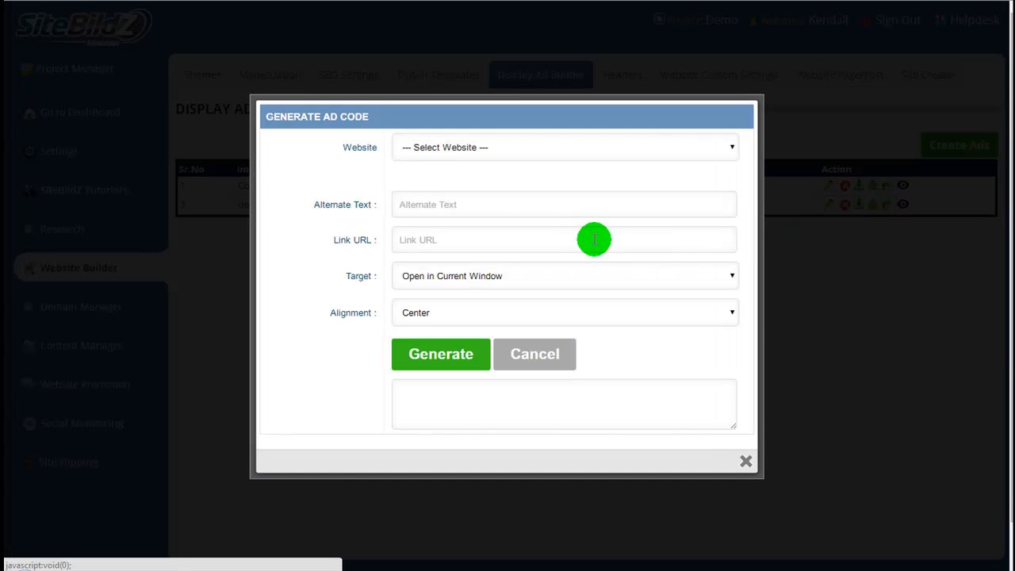
click(472, 143)
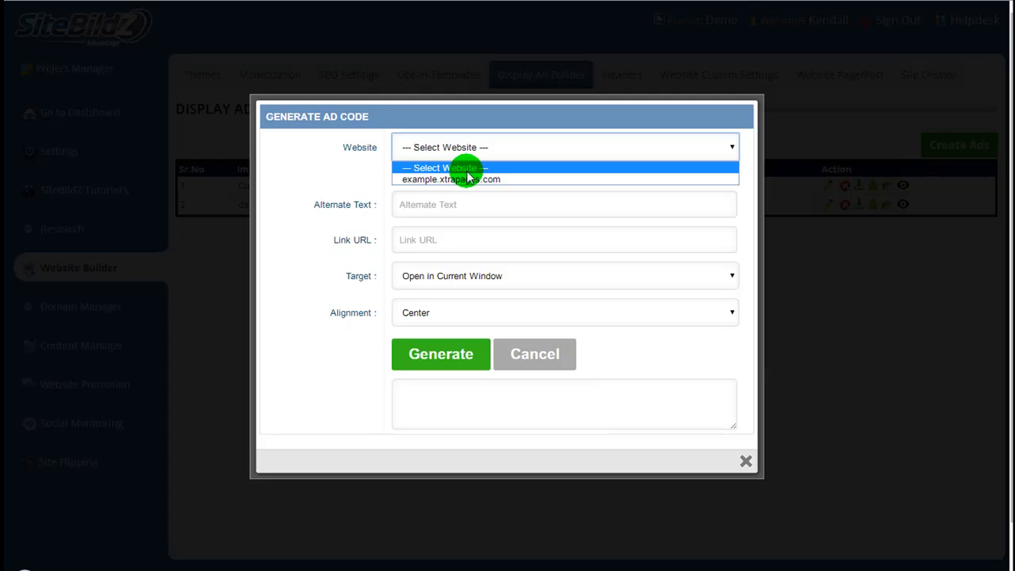
click(466, 178)
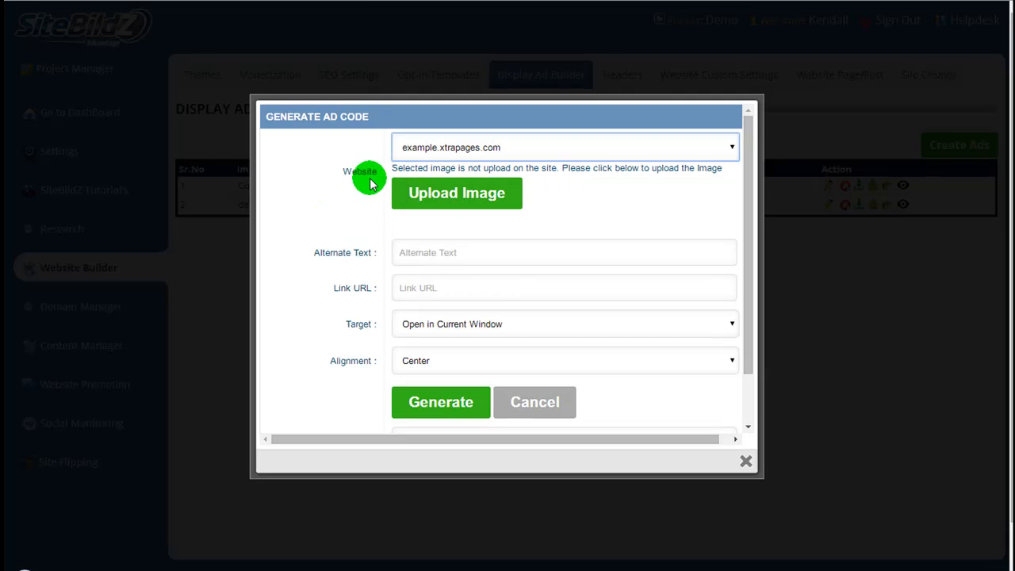
click(432, 199)
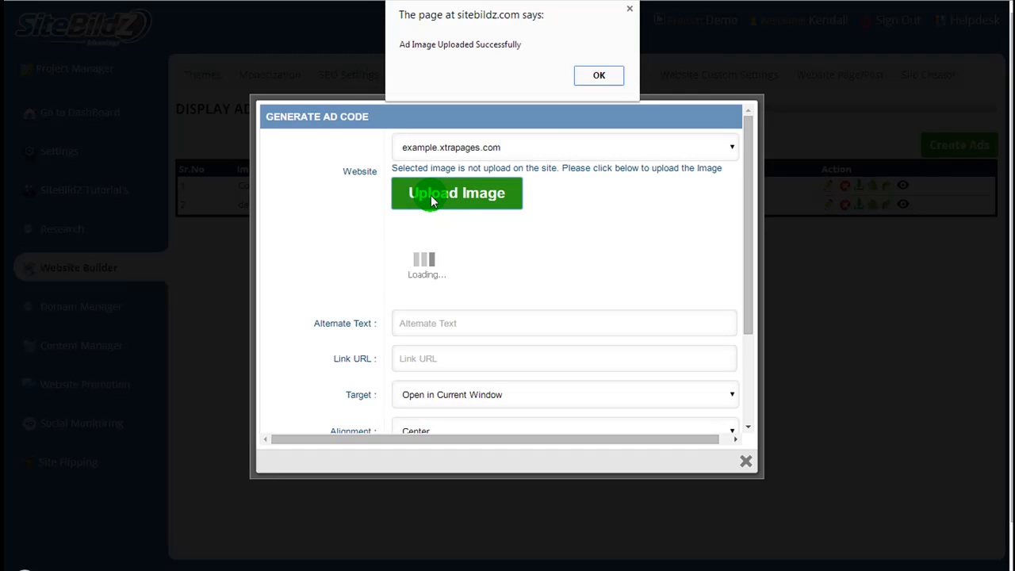
click(599, 76)
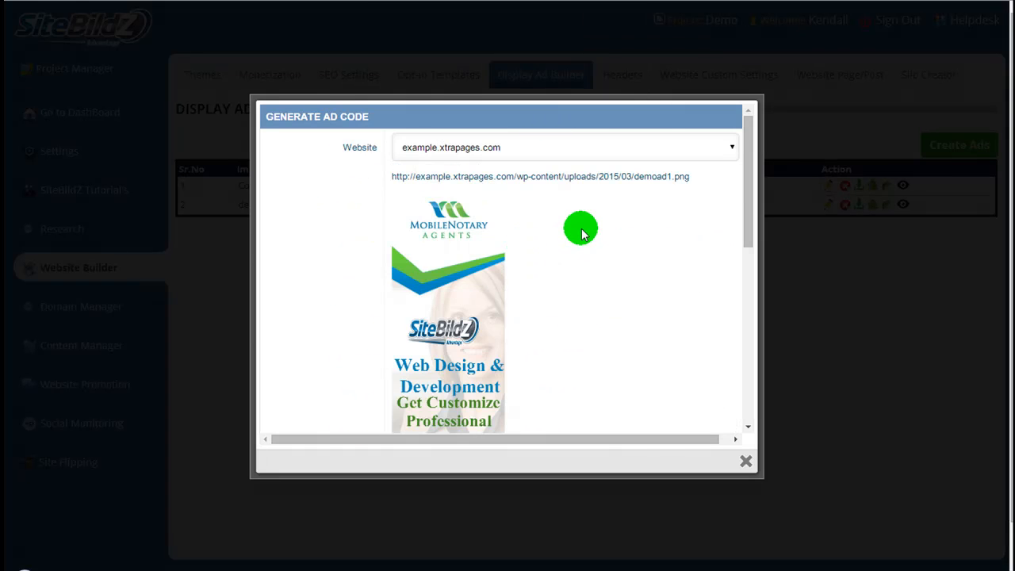
scroll(582, 230, down, 3)
scroll(580, 229, down, 4)
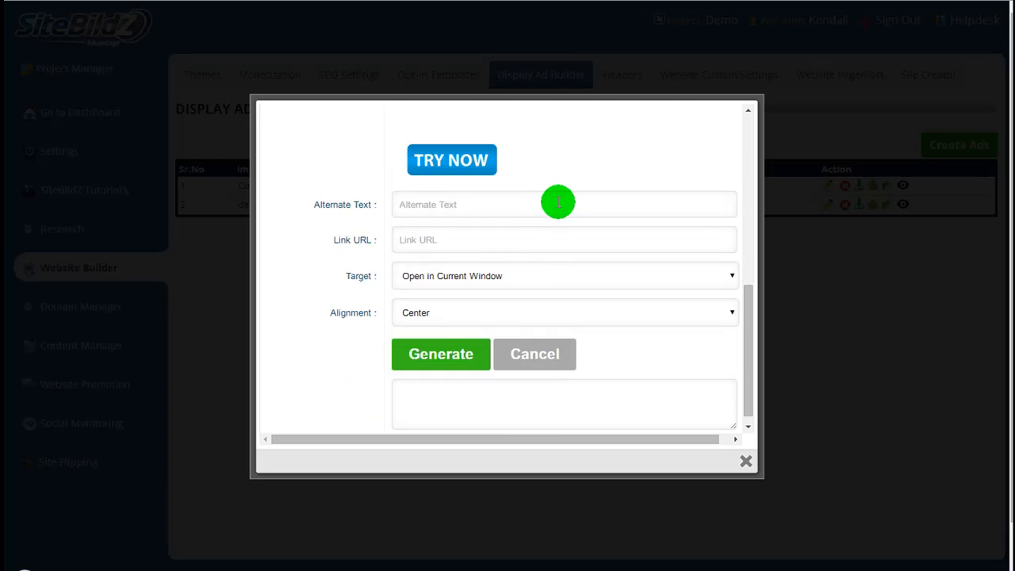
click(428, 196)
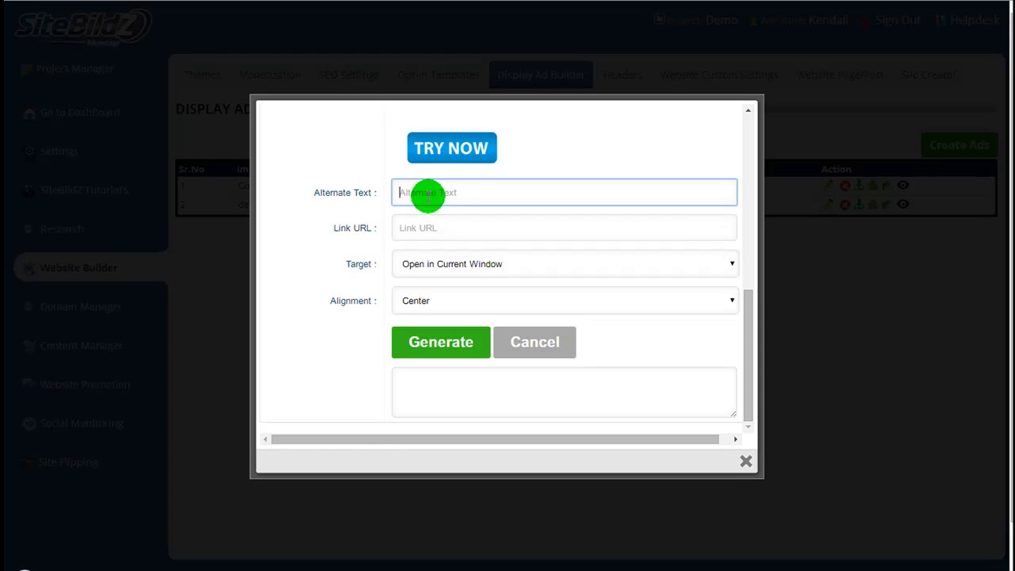
text(demo ad)
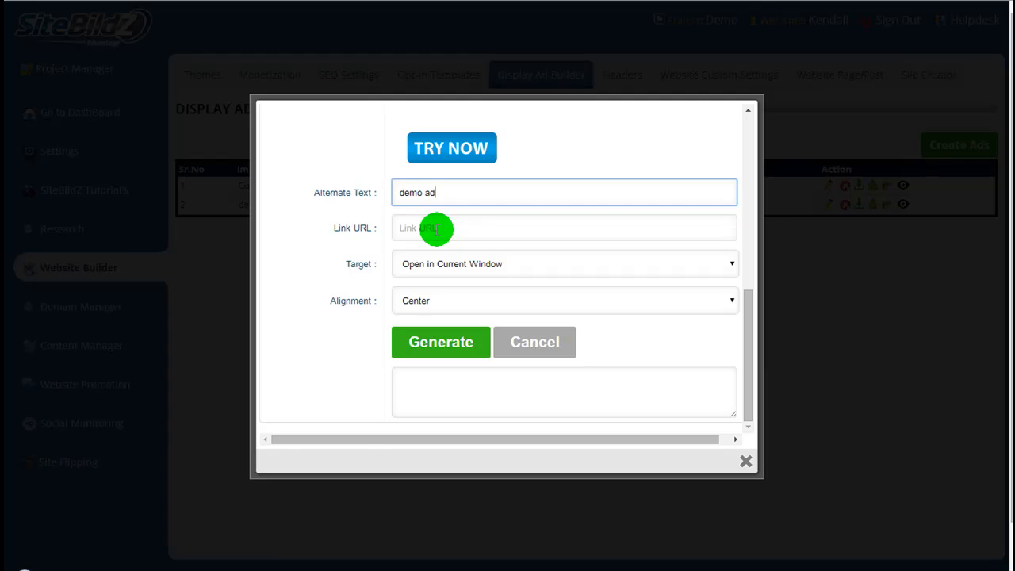
click(437, 229)
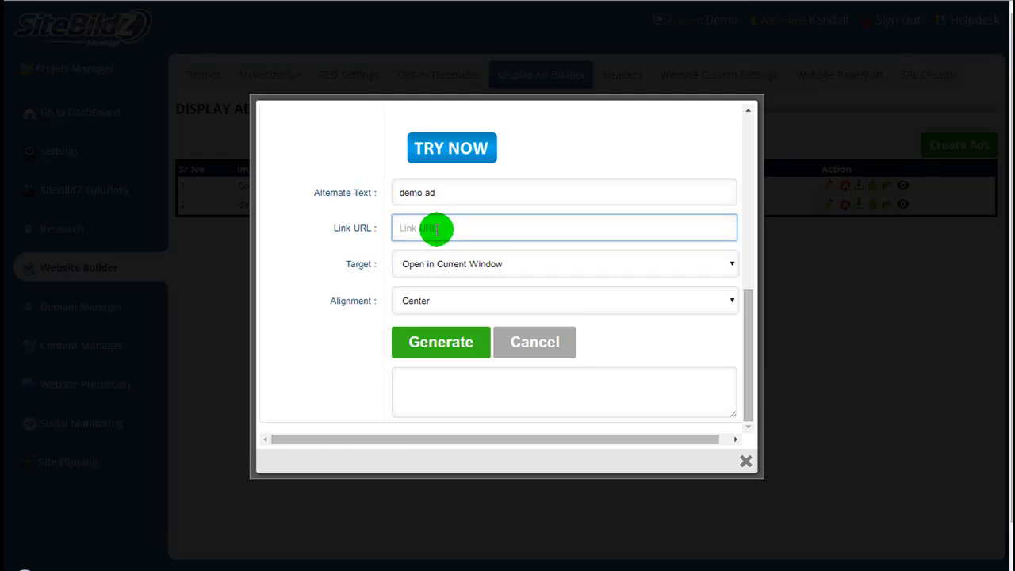
text(http://www.sitebildz.com)
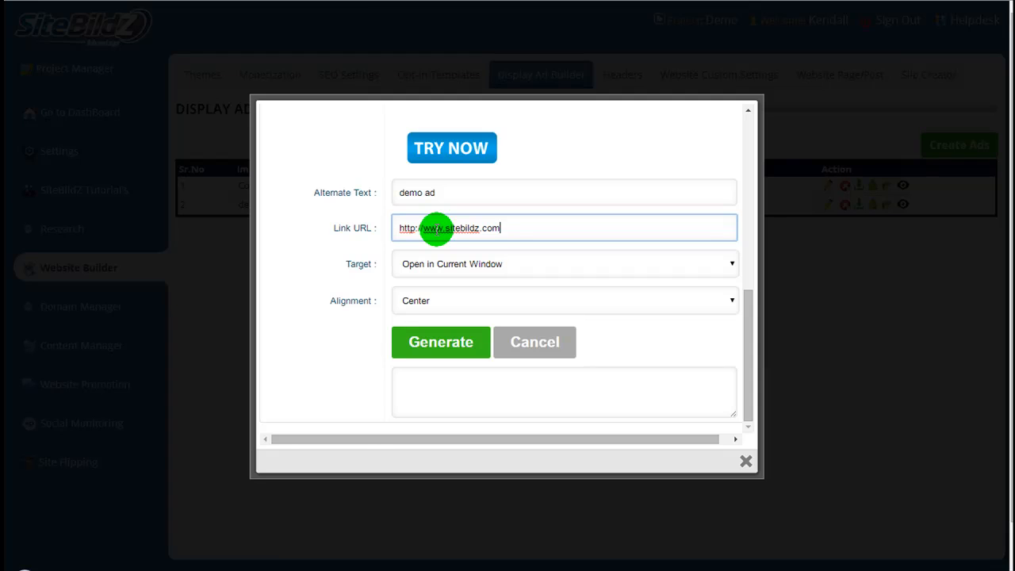
Step: Set the link target to Open in New Window and generate the ad code
click(448, 273)
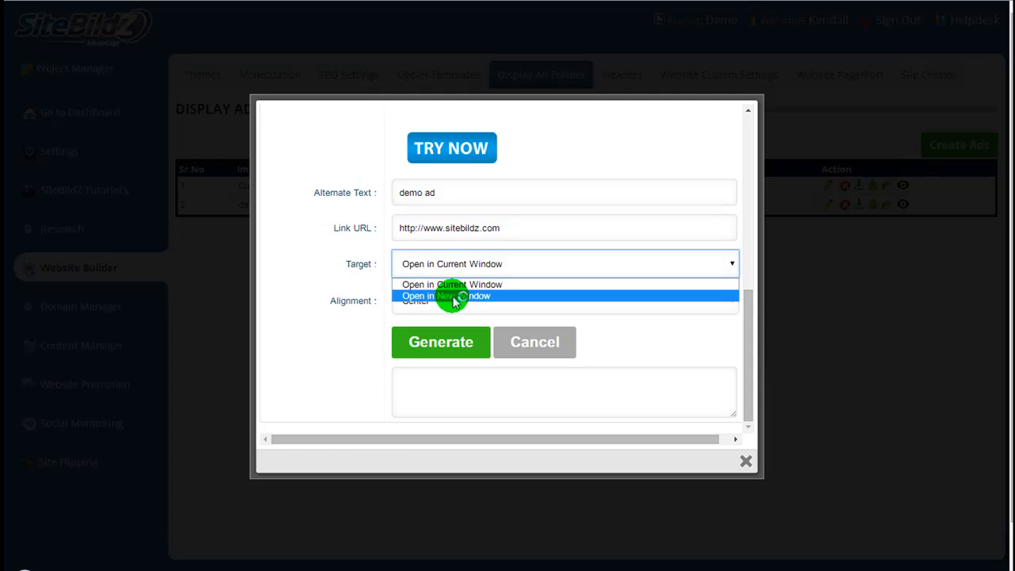
click(455, 297)
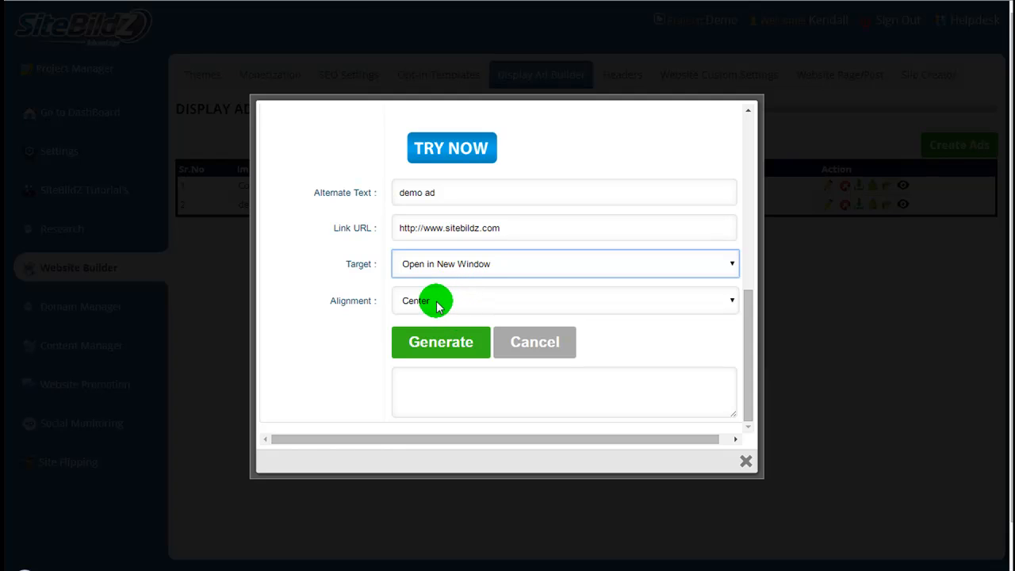
click(441, 349)
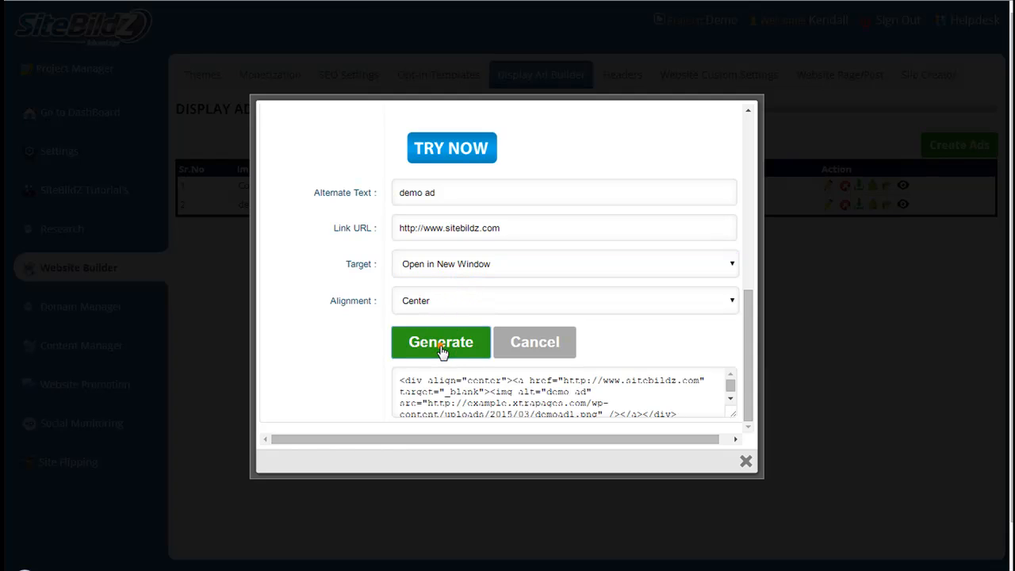
Step: Select the entire generated ad code and copy it to the clipboard
click(401, 381)
drag(402, 380, 569, 427)
drag(687, 405, 397, 357)
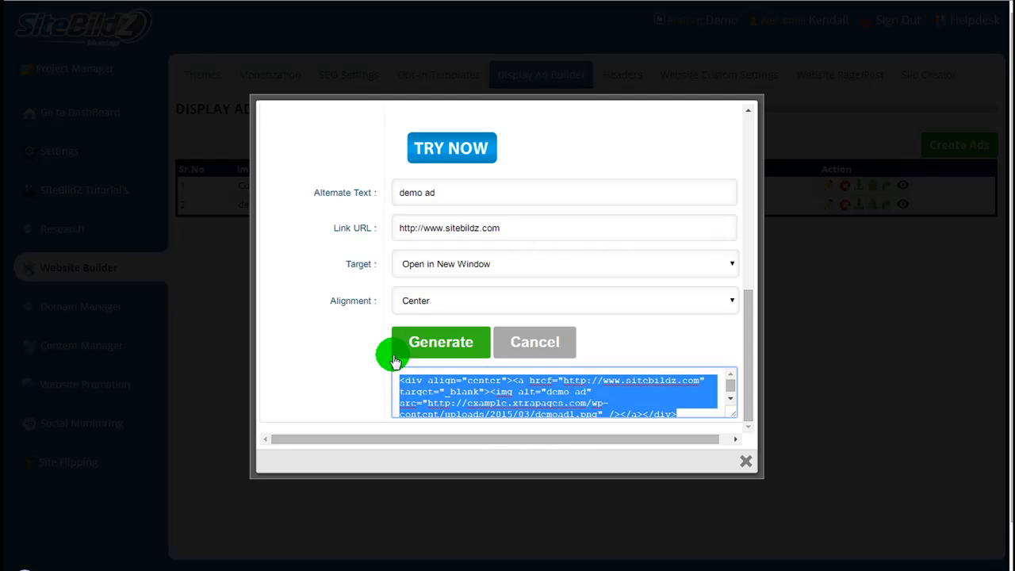
right_click(432, 385)
click(465, 201)
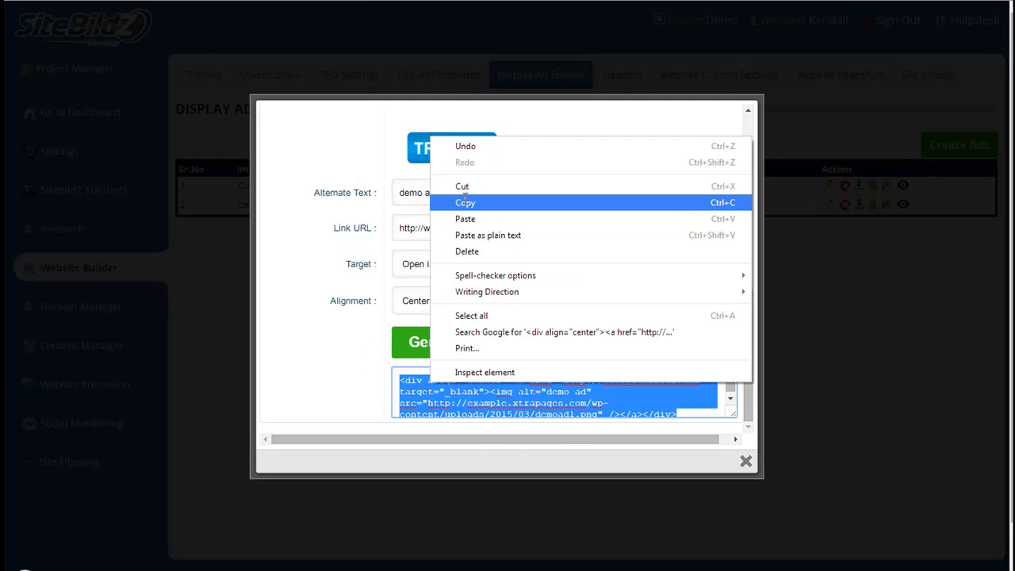